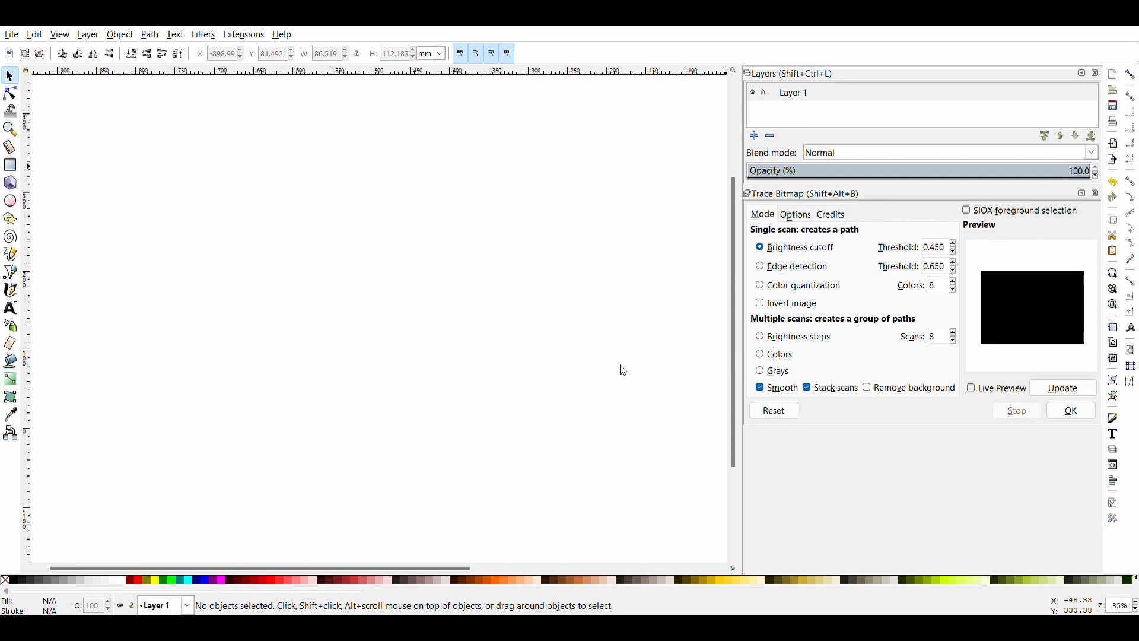
Add Layer 2 above Layer 1, and paste the black rectangle image into Layer 1 near the canvas's upper-left area.
key(Return)
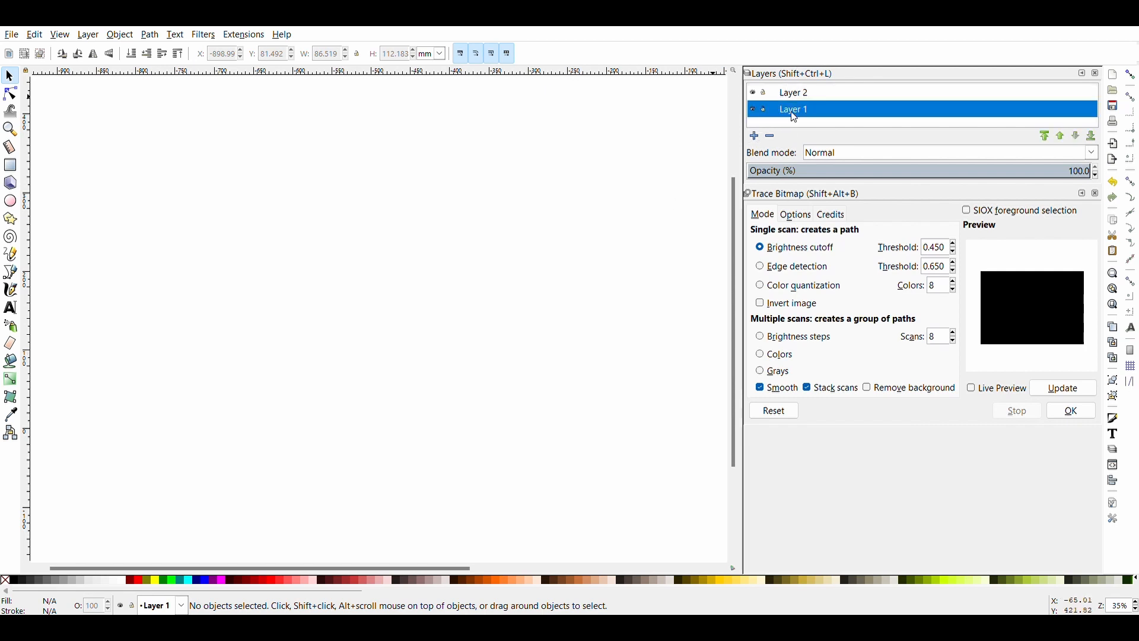
click(792, 112)
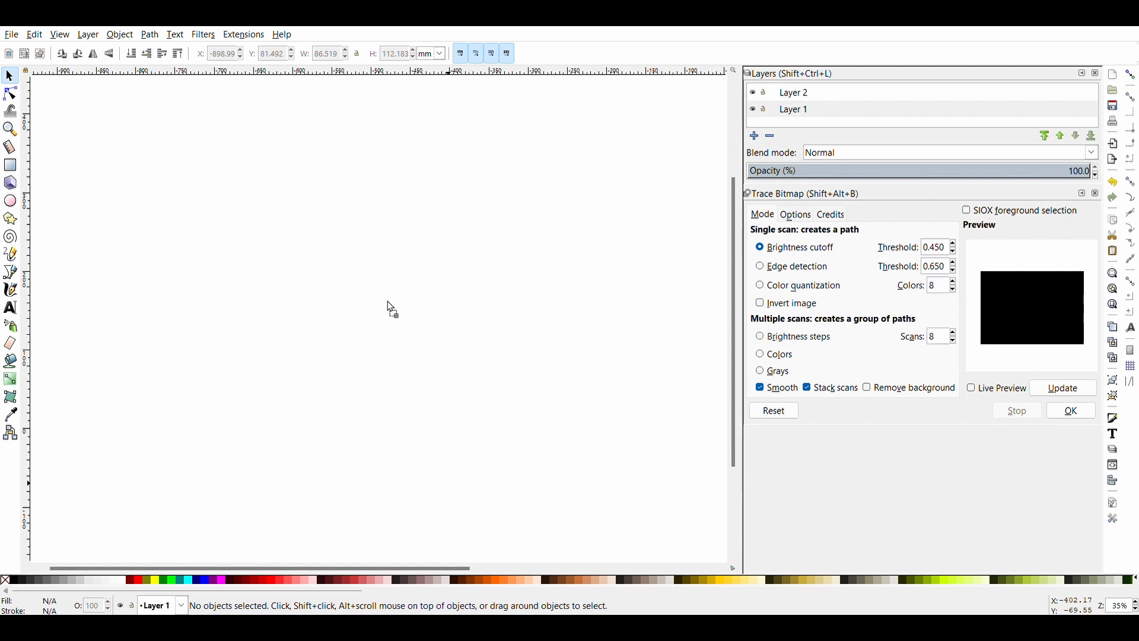
key(ctrl+v)
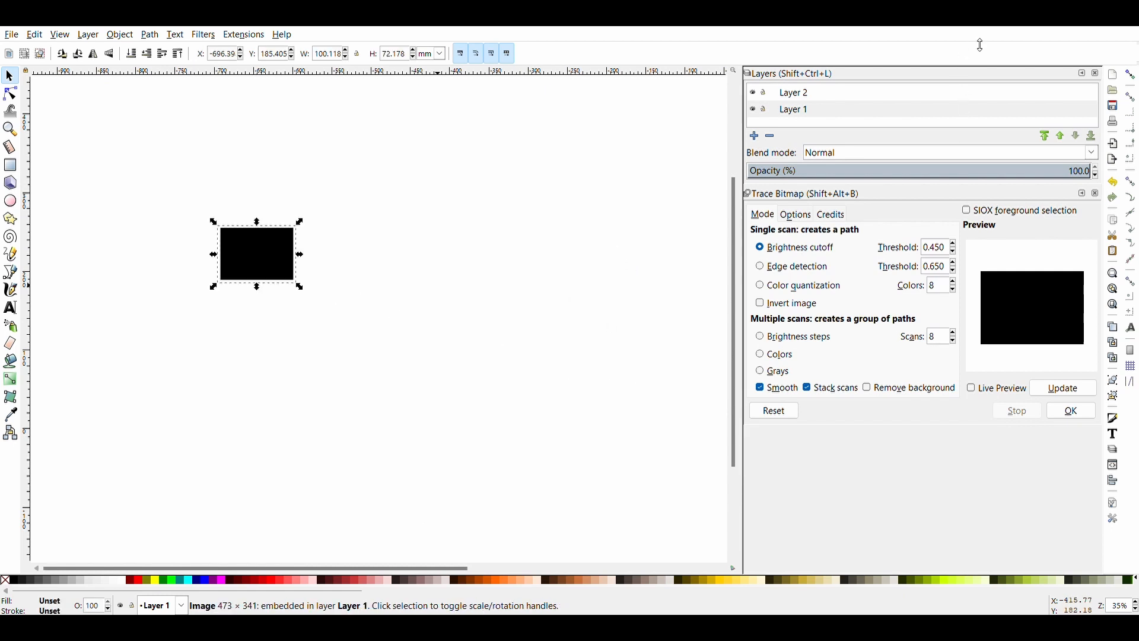
drag(267, 270, 203, 171)
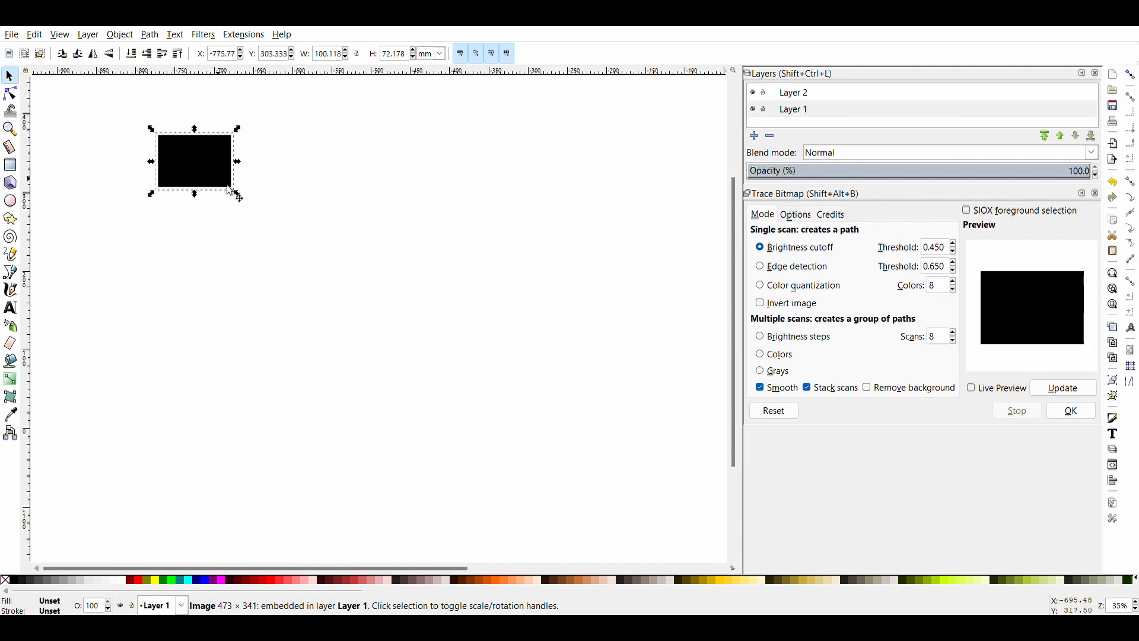
Trace the rectangle image into a path using brightness cutoff 0.450, and replace the source image with the traced path.
click(1076, 413)
drag(211, 171, 326, 172)
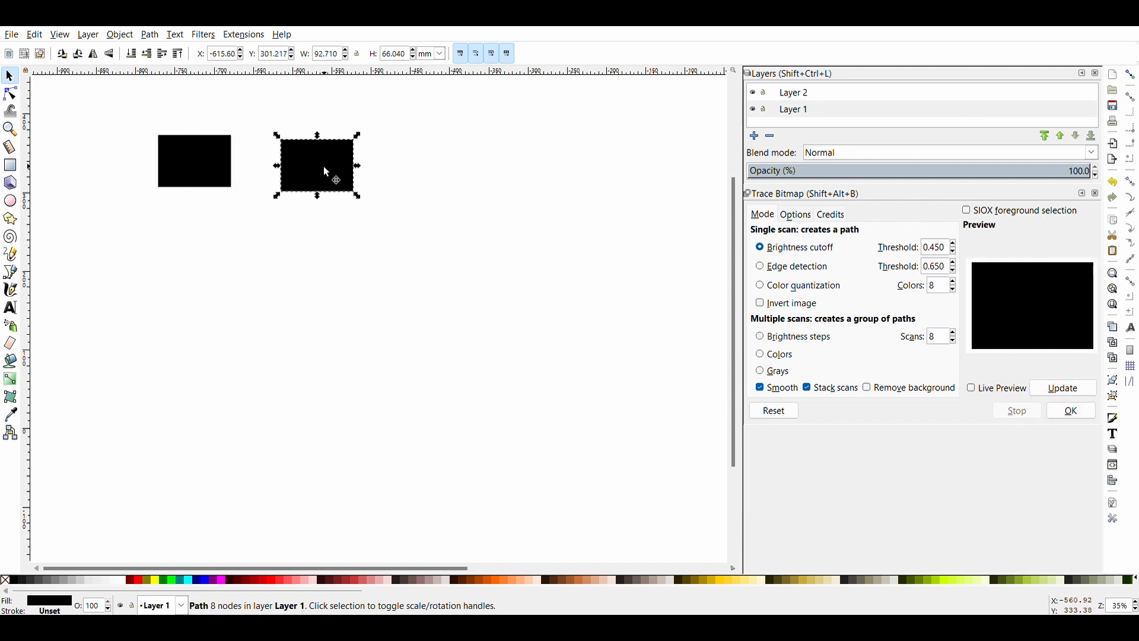
click(182, 167)
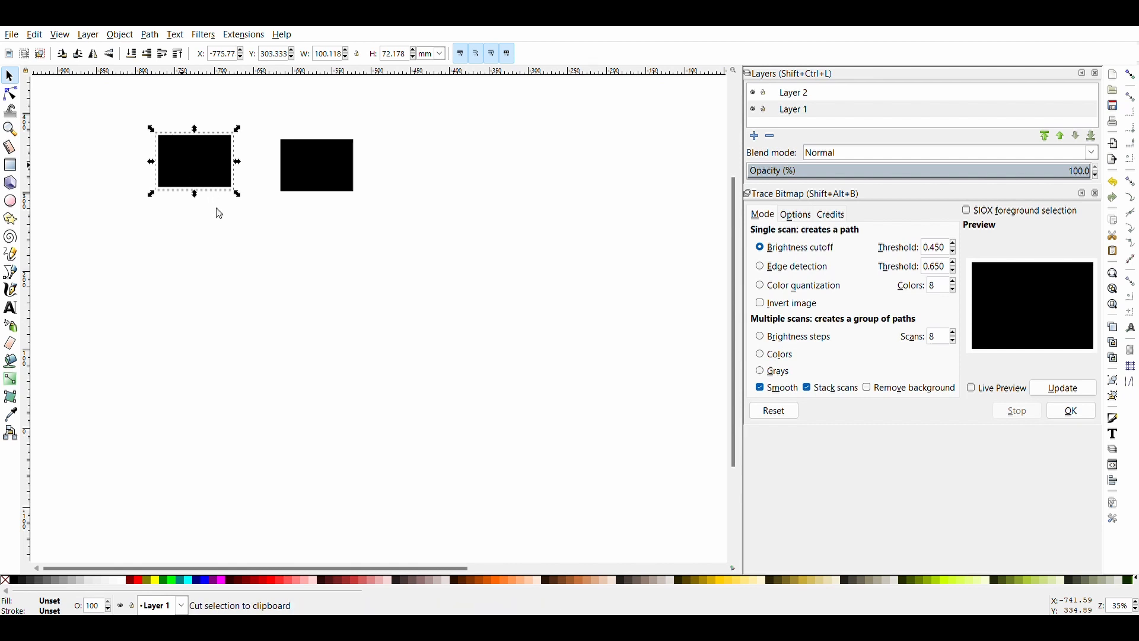
click(316, 165)
drag(316, 165, 211, 181)
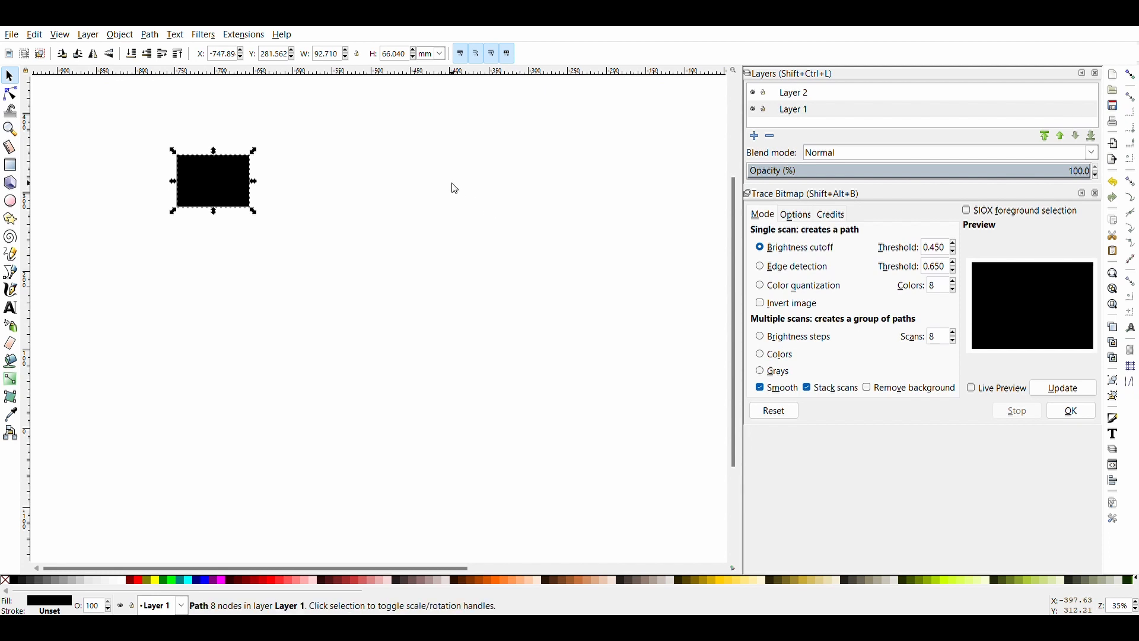
Paste a copy of the rectangle path and place it level with the original, a gap to its right.
click(459, 199)
key(ctrl+v)
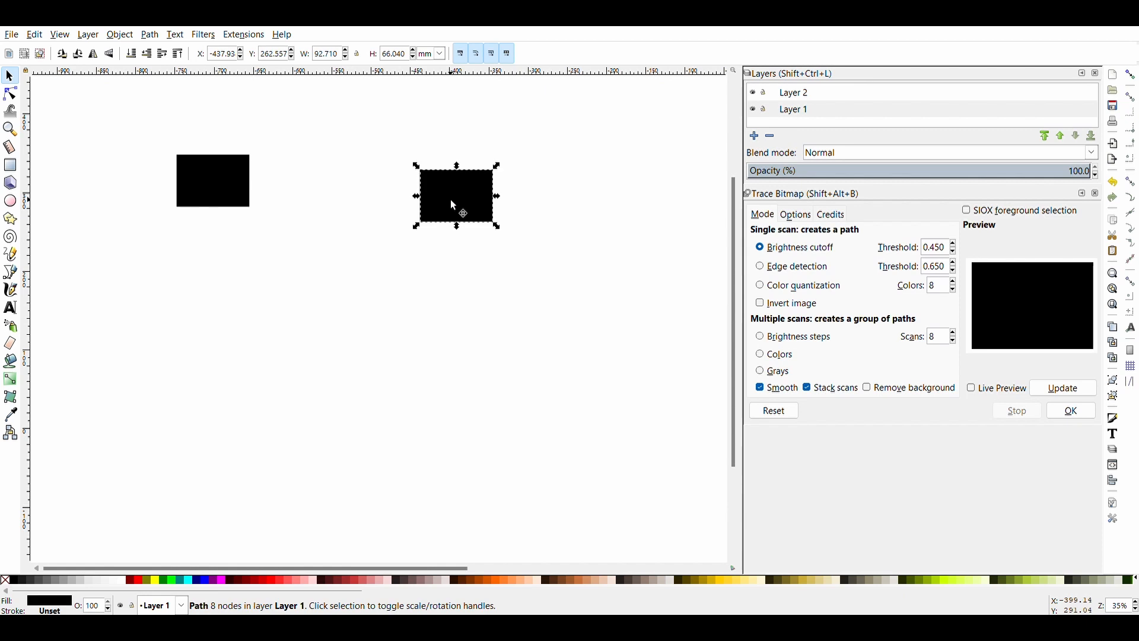
drag(452, 201, 375, 183)
click(510, 184)
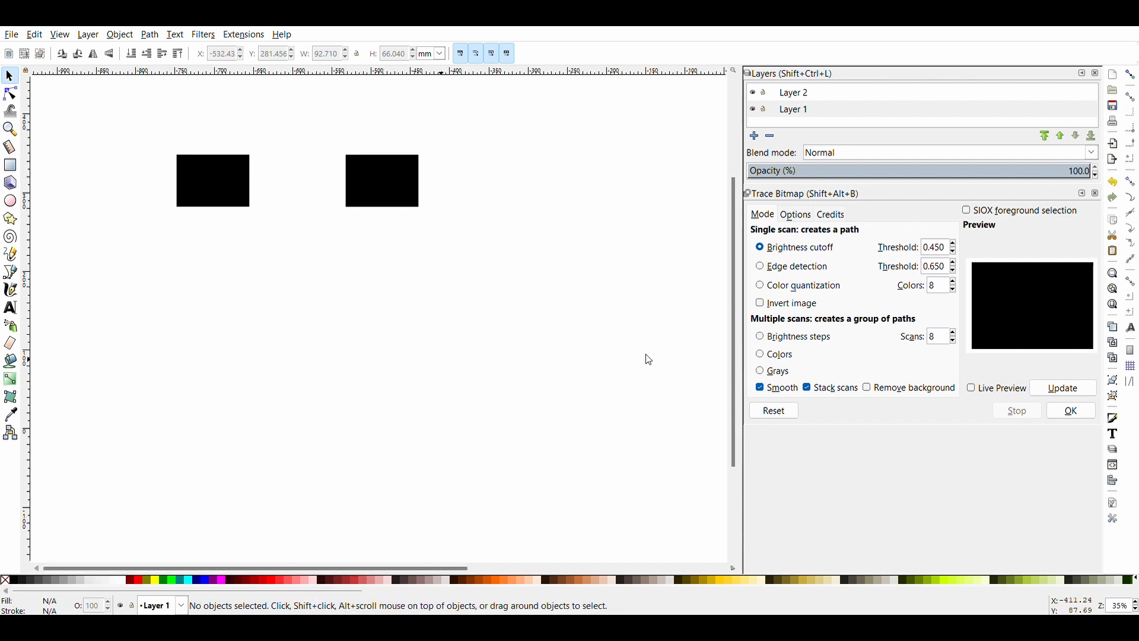
Paste the dollar sign image below the rectangles and enlarge it to about 173 by 195 mm.
click(331, 411)
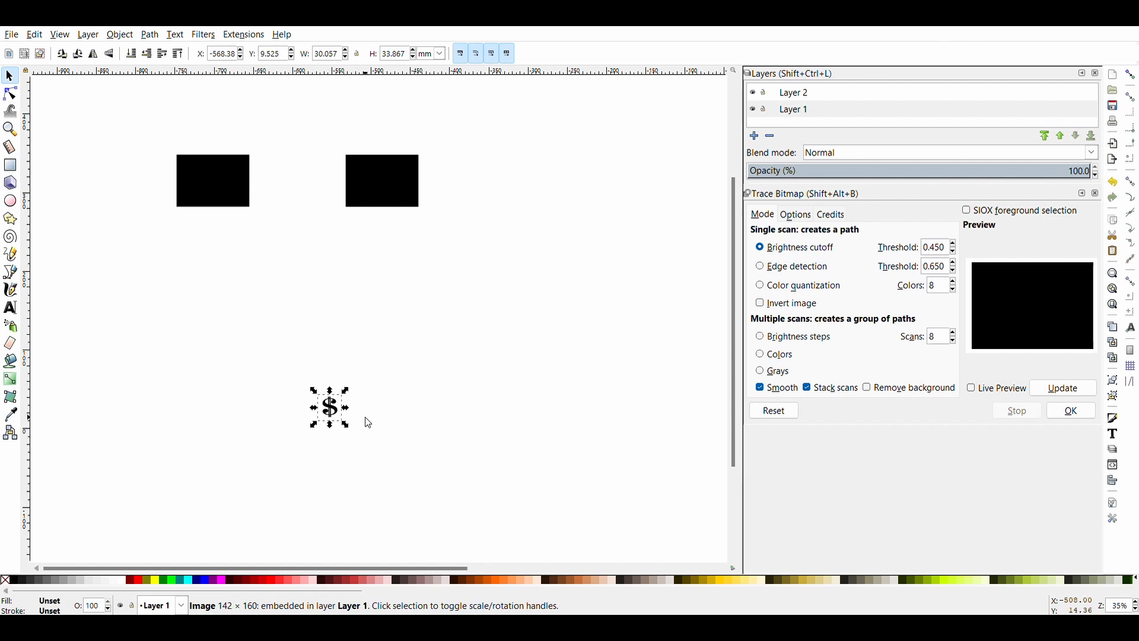
drag(347, 391, 471, 265)
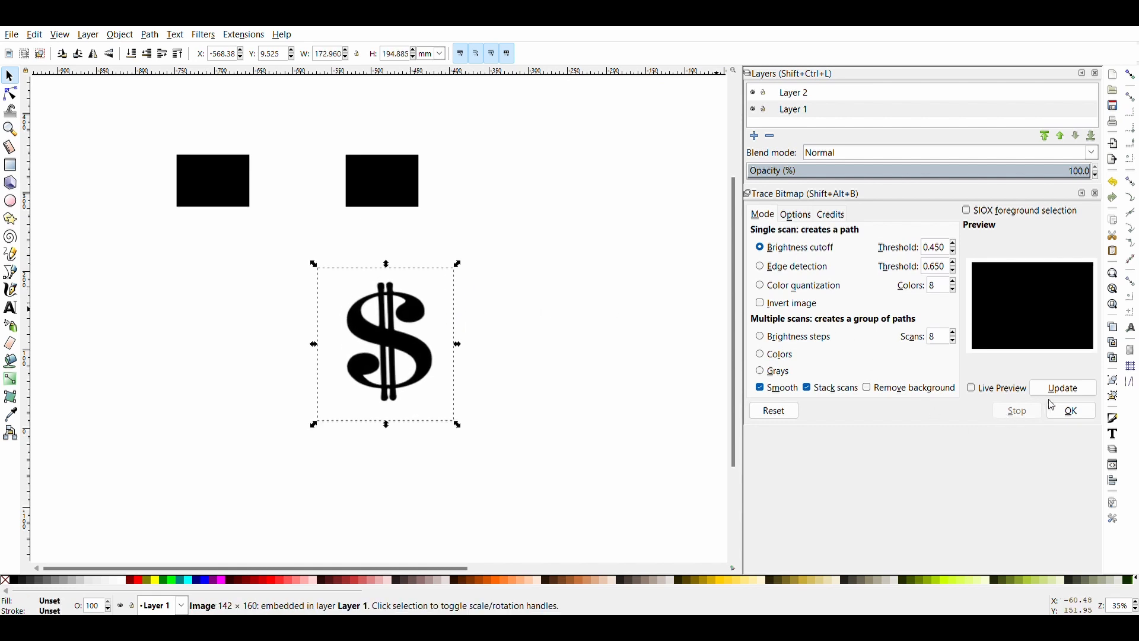
Trace the dollar sign image into a path using brightness cutoff 0.450, and remove the source image.
click(1062, 413)
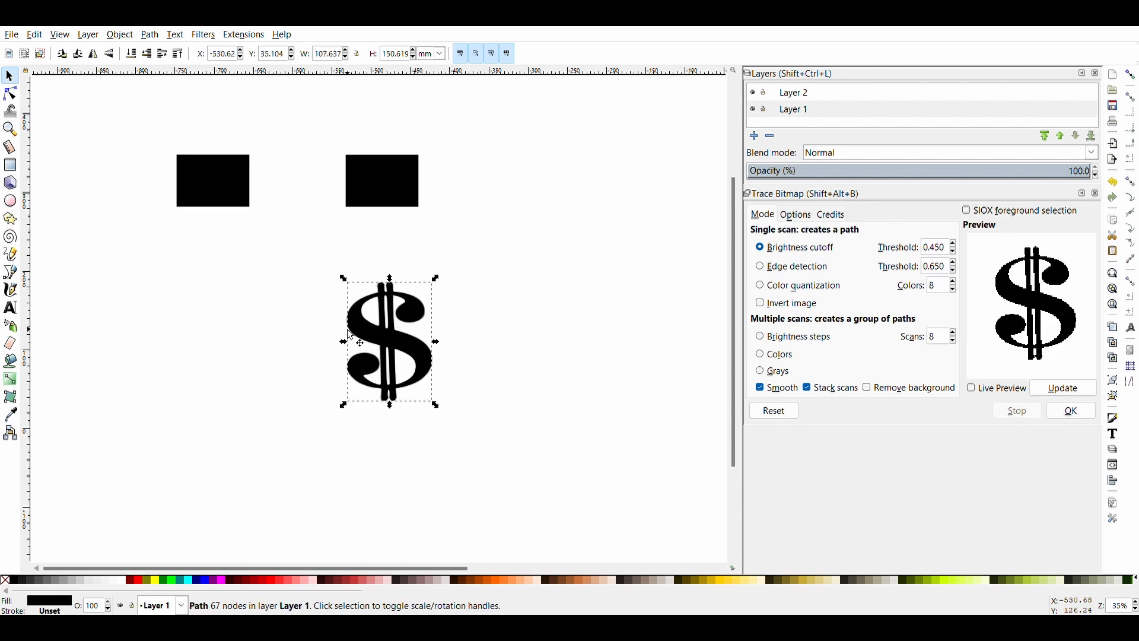
mouse_move(362, 336)
mouse_down()
mouse_move(437, 337)
mouse_move(455, 350)
mouse_up()
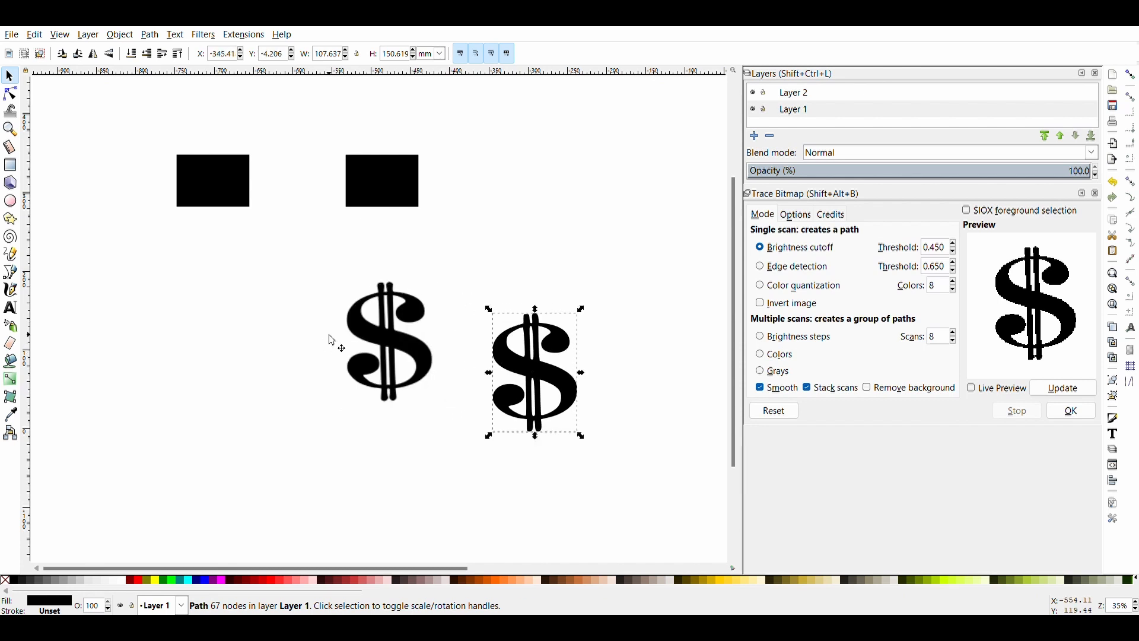
click(364, 326)
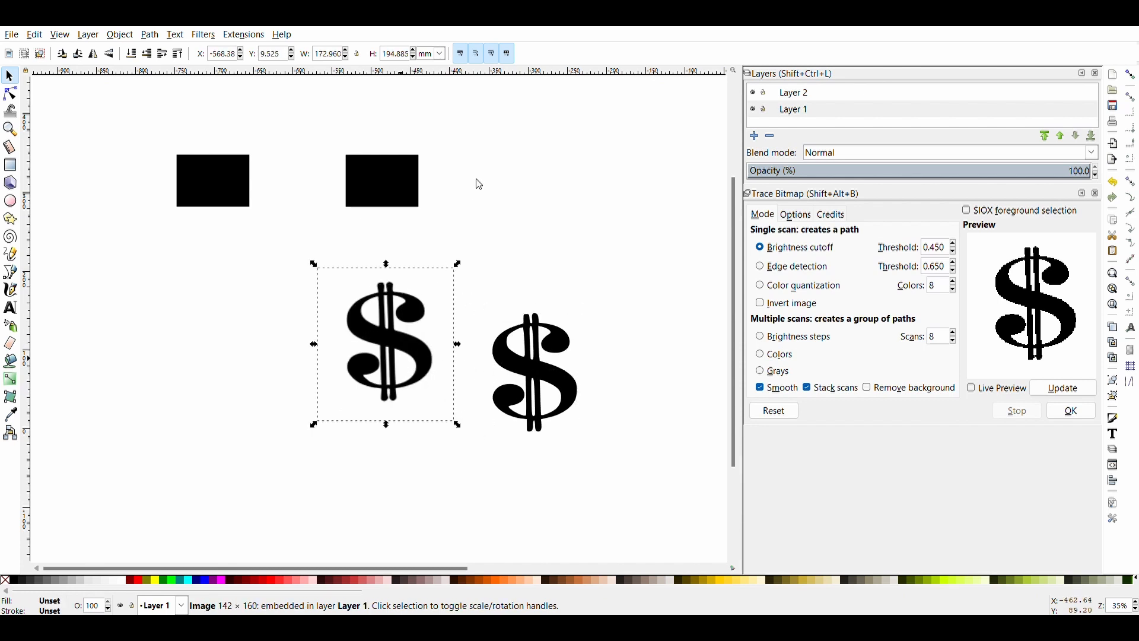
key(ctrl+x)
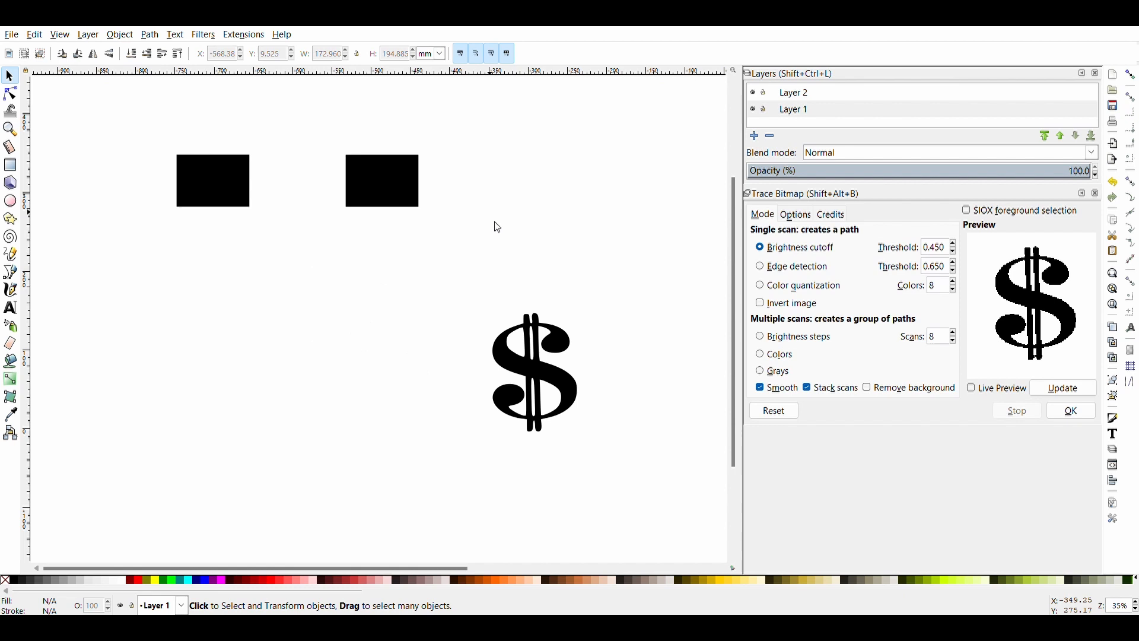
Center the traced dollar sign roughly below the two rectangles and enlarge it to about 171 by 240 mm.
click(536, 366)
drag(536, 366, 255, 305)
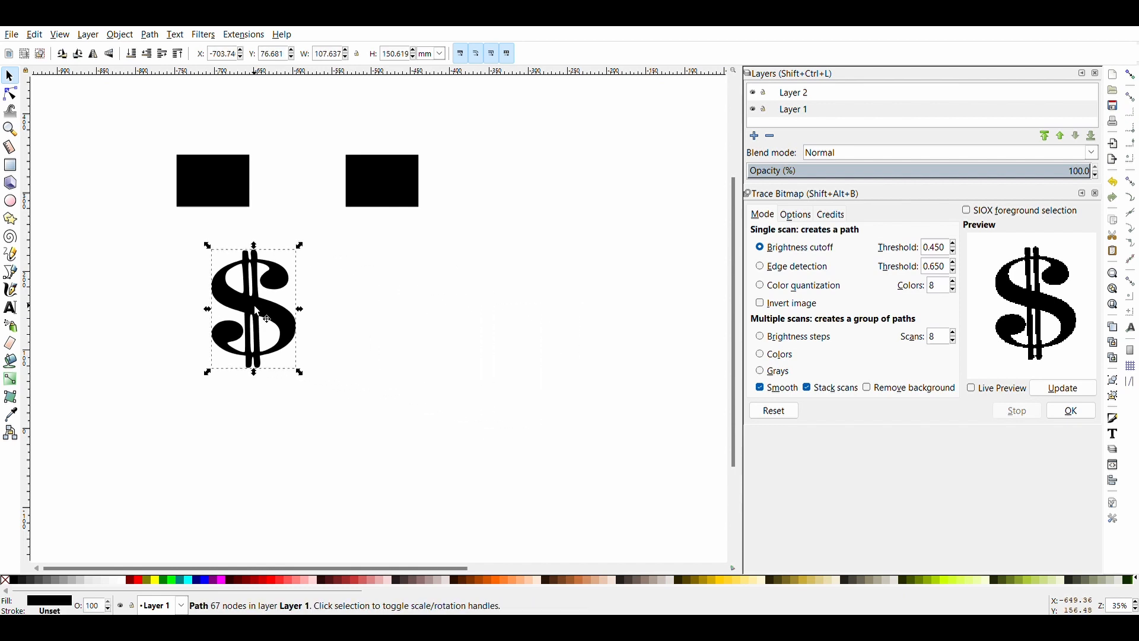
drag(300, 373, 379, 445)
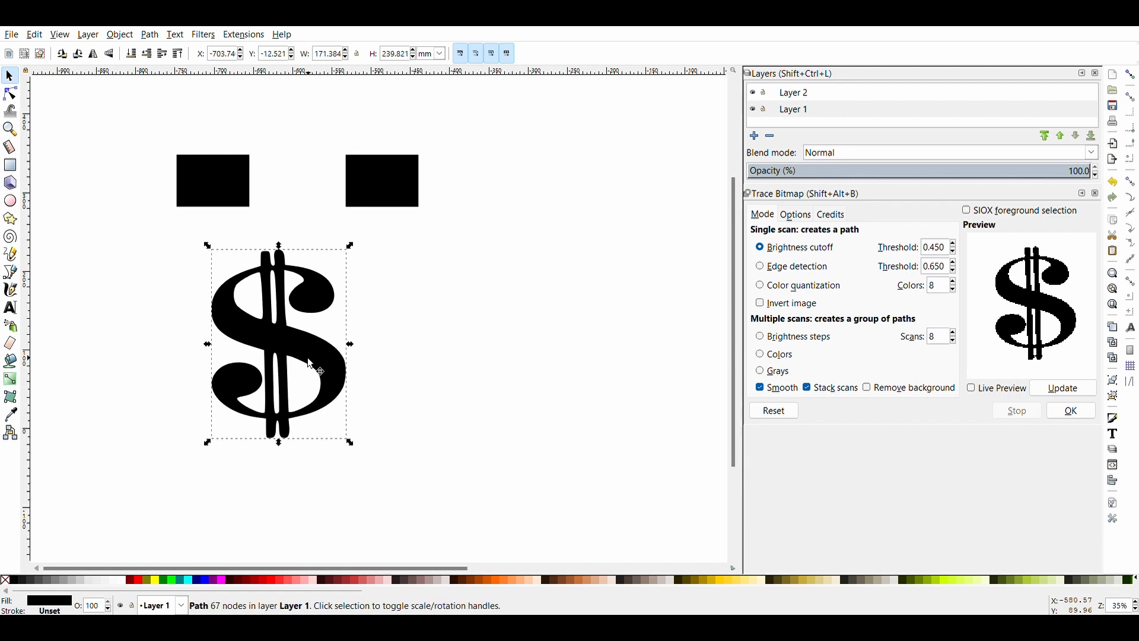
drag(310, 363, 328, 373)
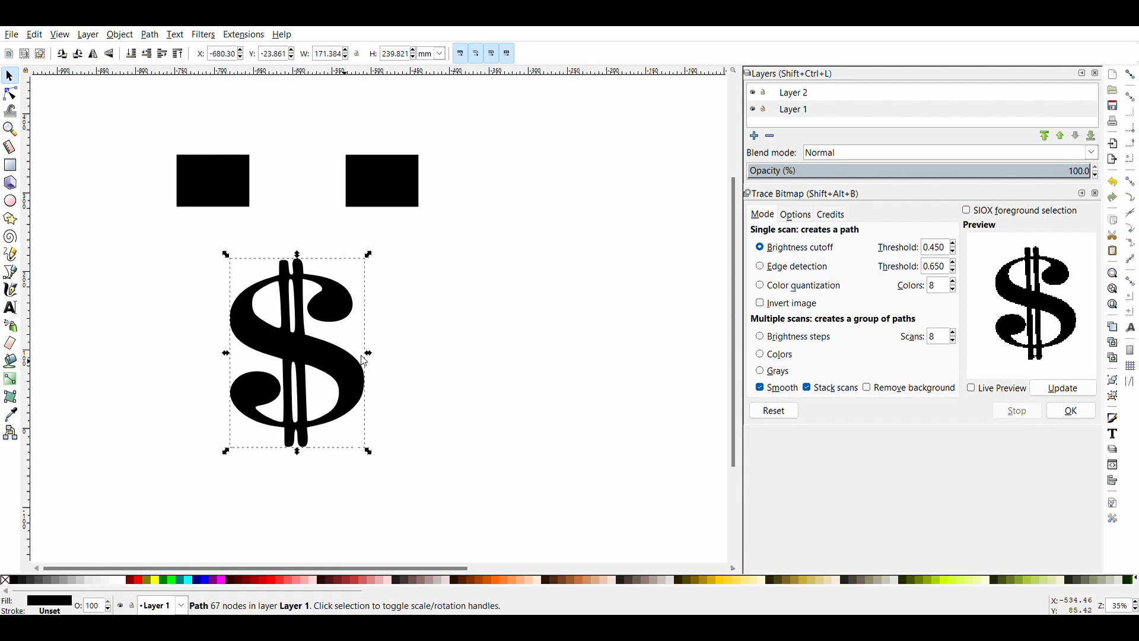
click(539, 308)
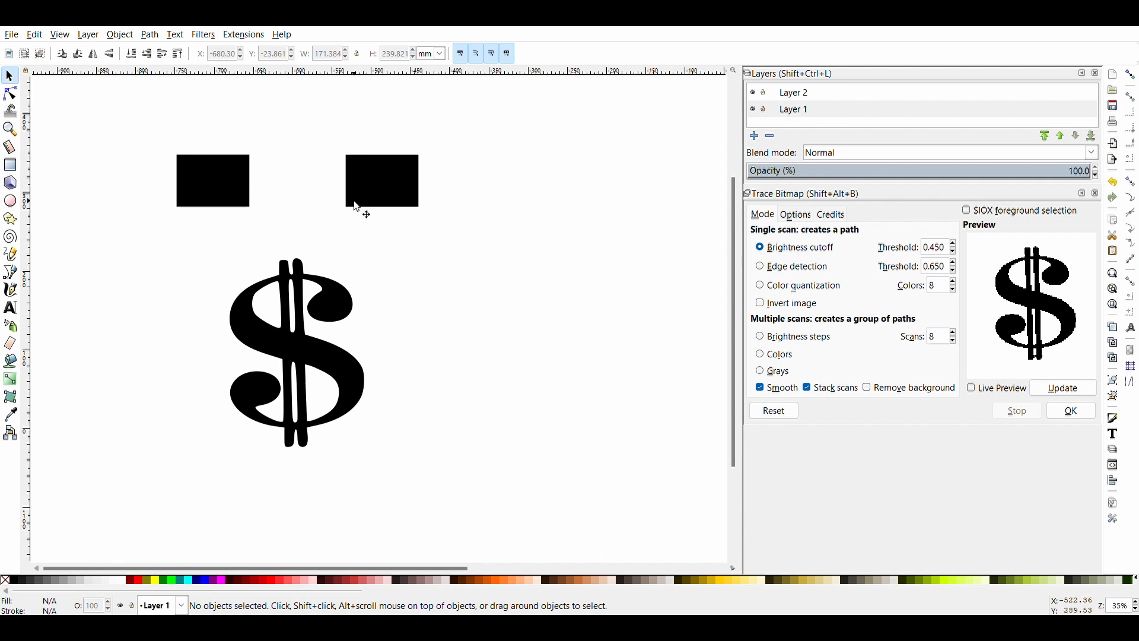
Fill both rectangles and the dollar sign on Layer 1 with red.
click(808, 110)
click(205, 185)
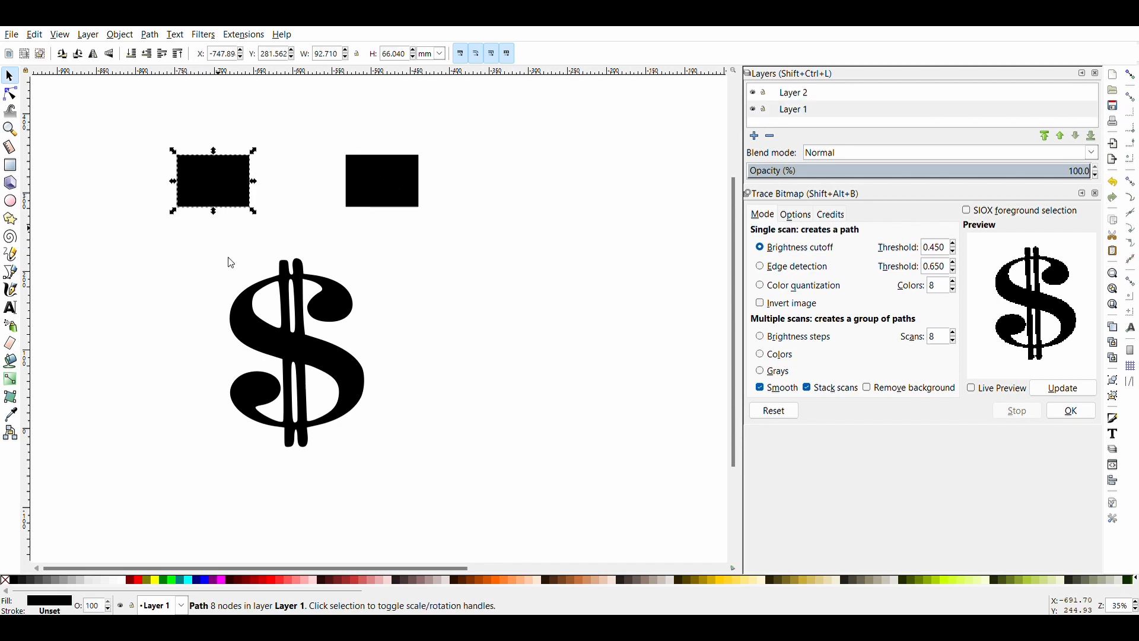
click(140, 583)
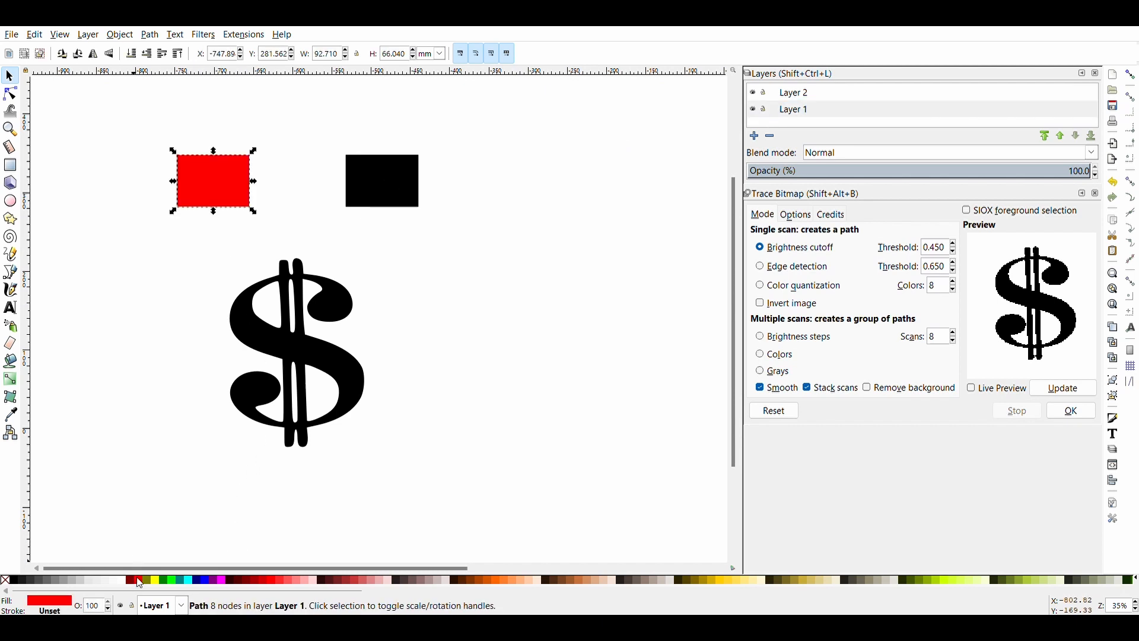
click(376, 203)
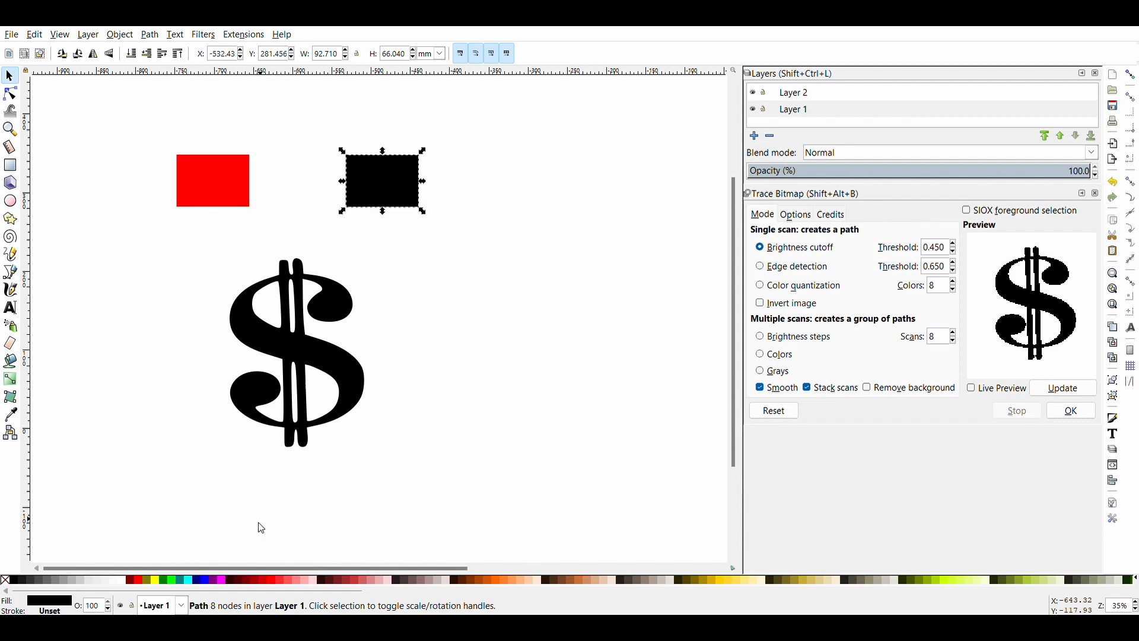
click(138, 583)
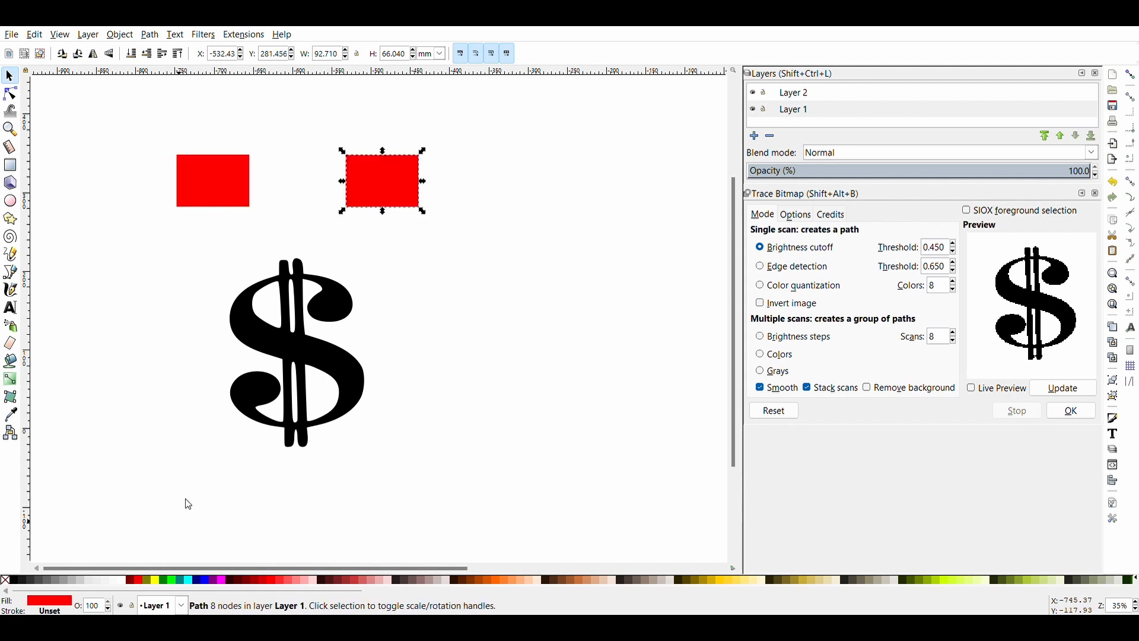
click(264, 333)
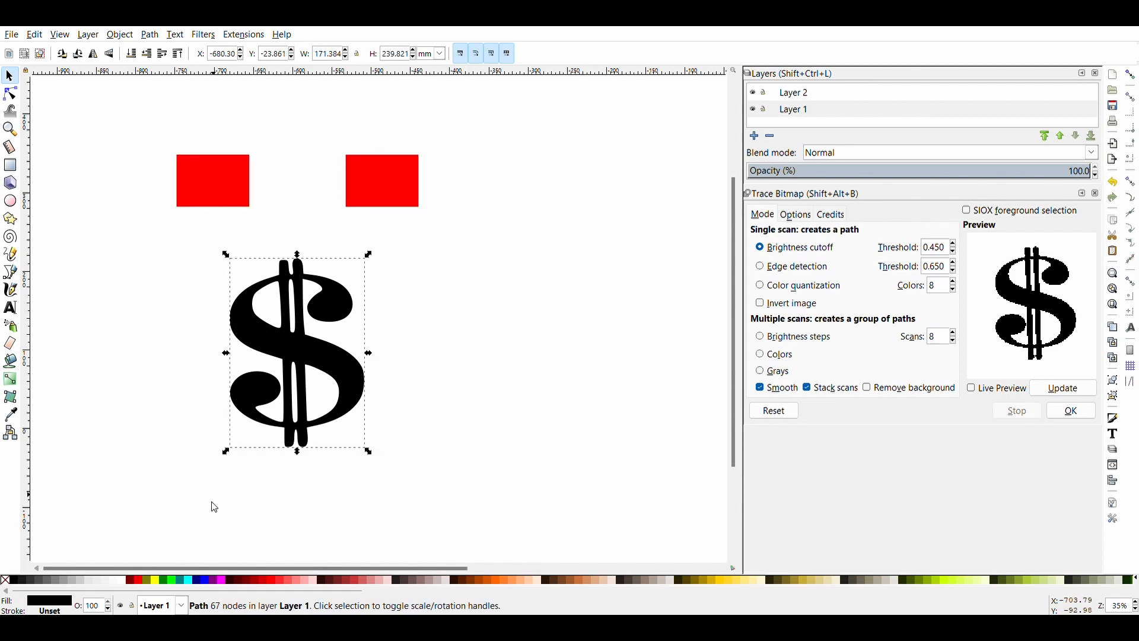
click(141, 583)
click(531, 288)
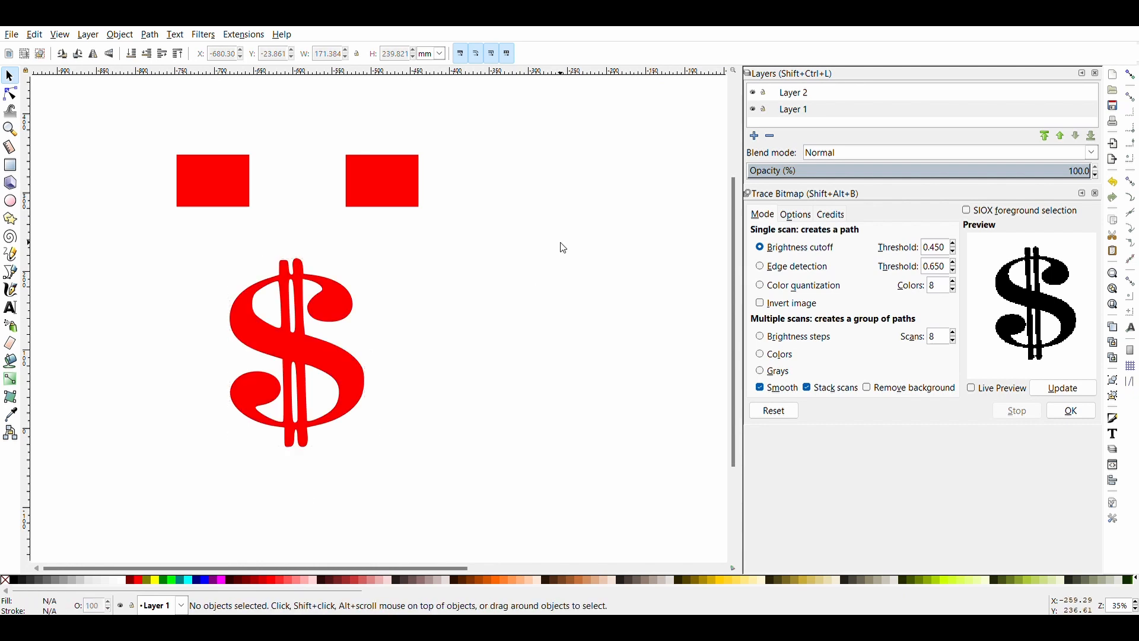
Paste two copies of the rectangle into Layer 2, both filled black.
click(811, 95)
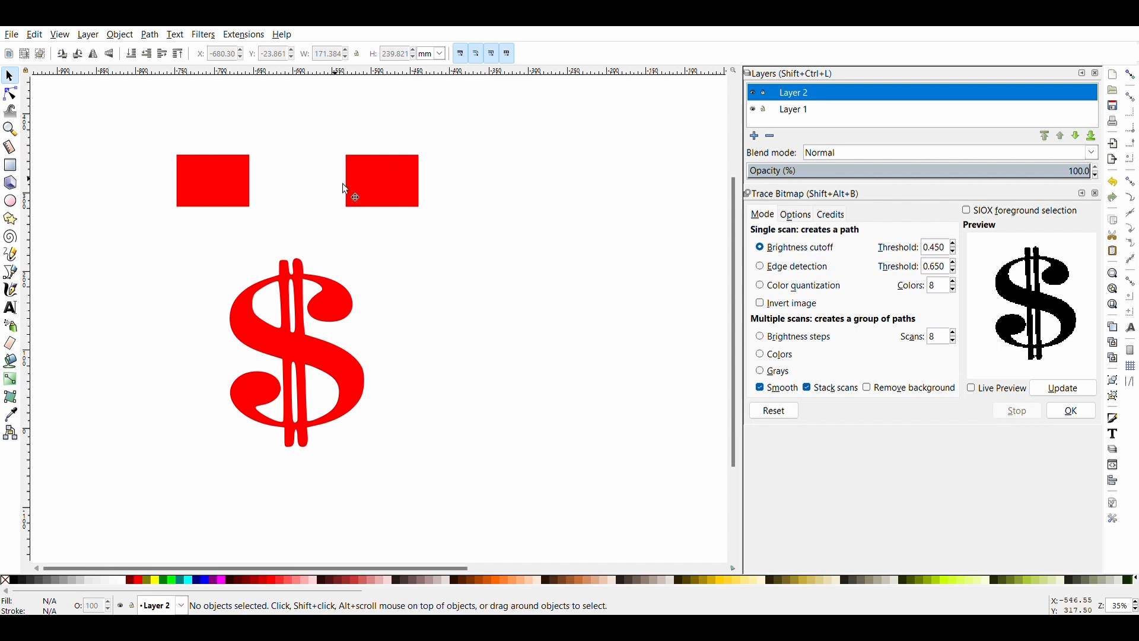
click(500, 302)
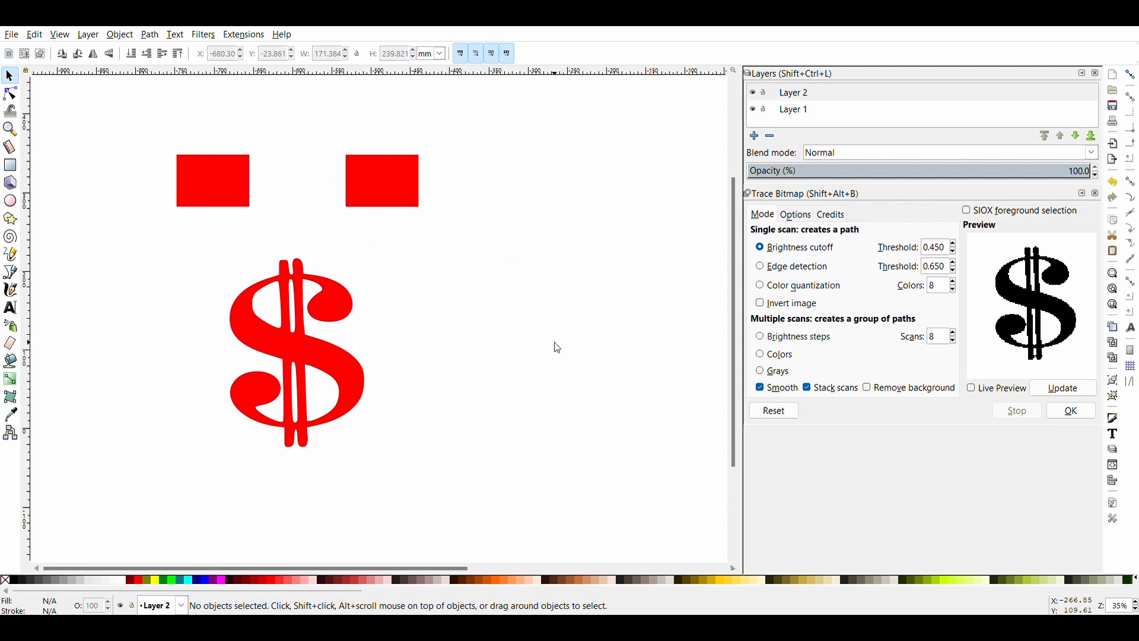
key(ctrl+z)
key(ctrl+v)
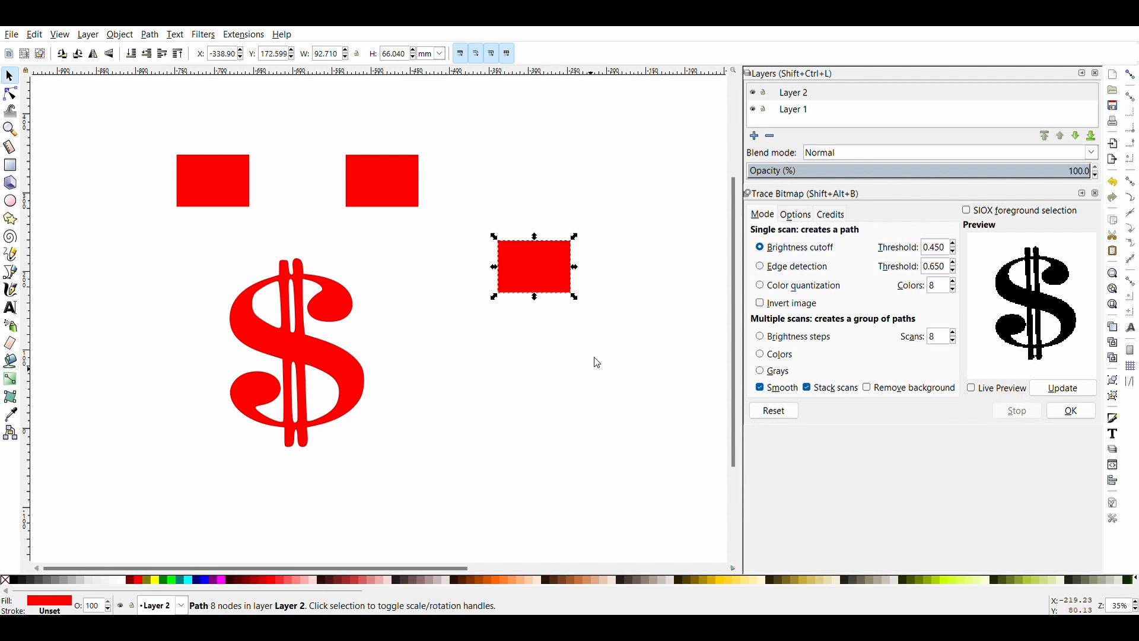
drag(539, 259, 521, 170)
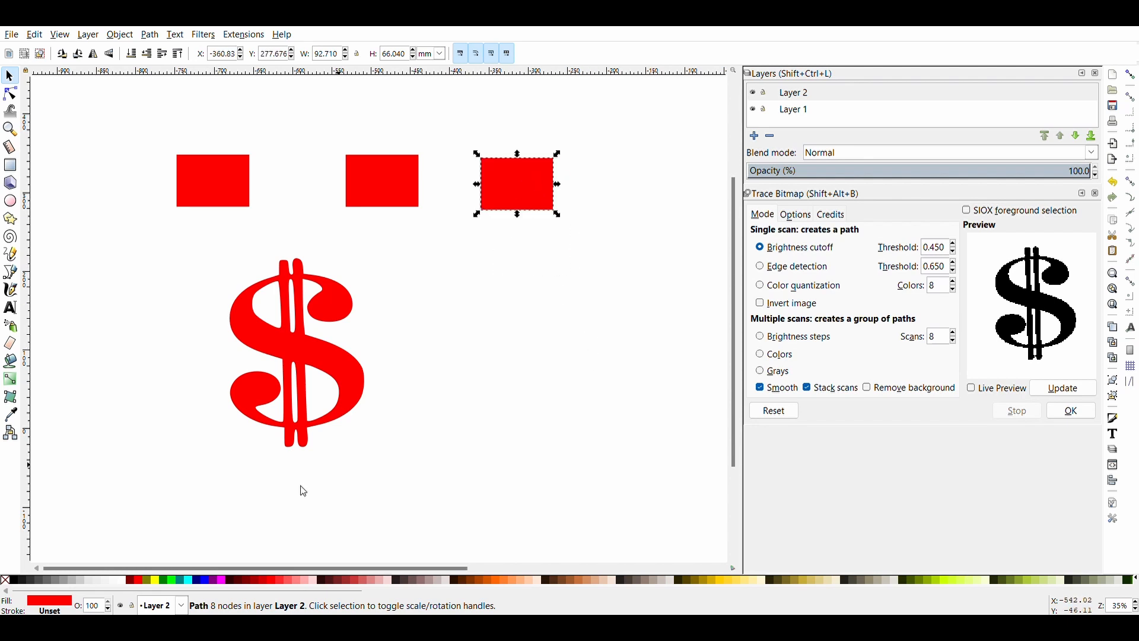
click(14, 580)
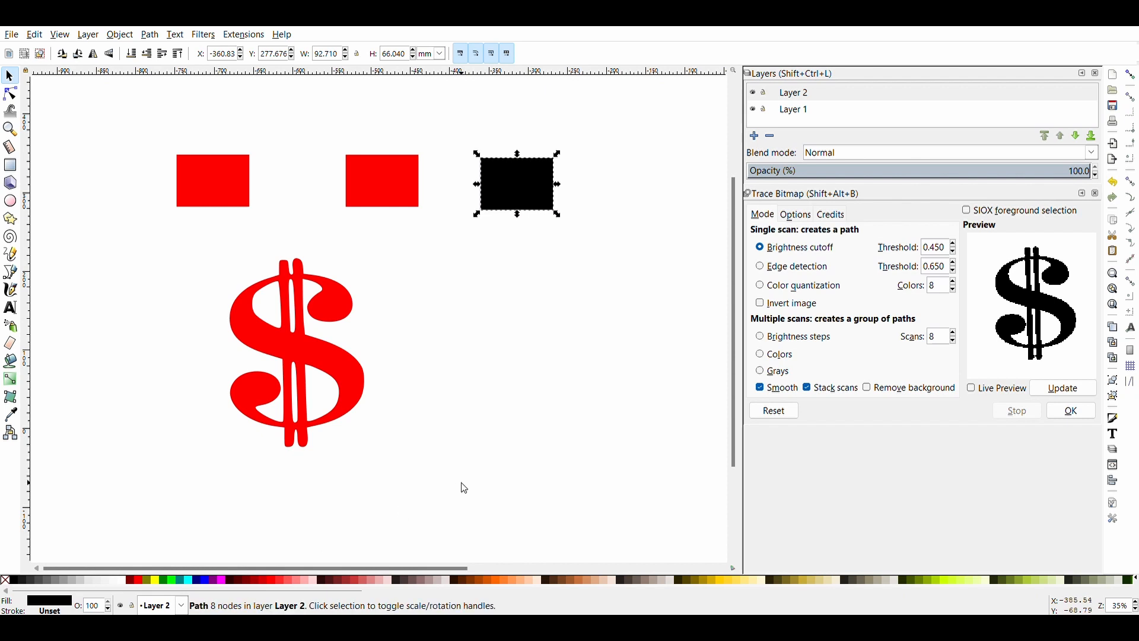
click(603, 329)
key(ctrl+v)
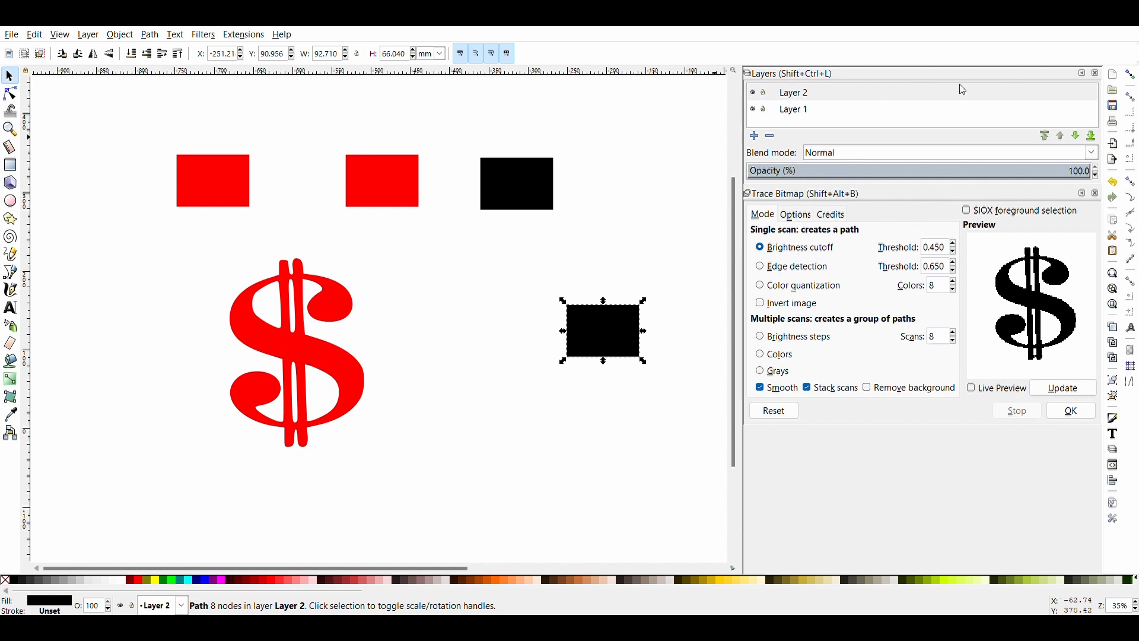
Enable snapping and place the two black rectangles exactly over the two red ones.
click(1132, 75)
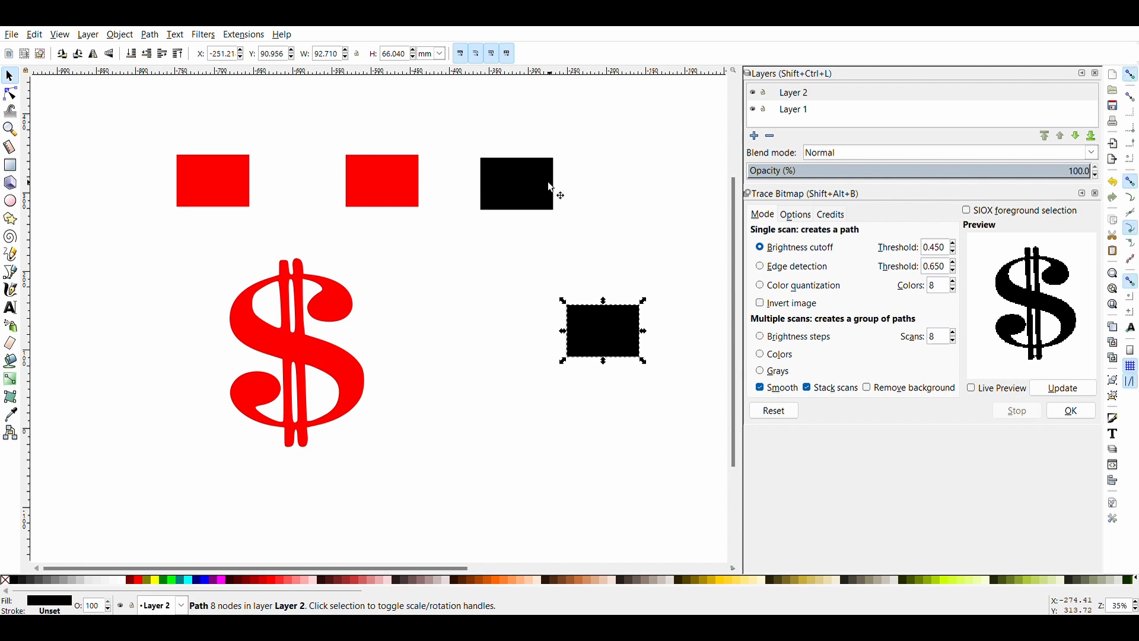
drag(511, 191, 203, 191)
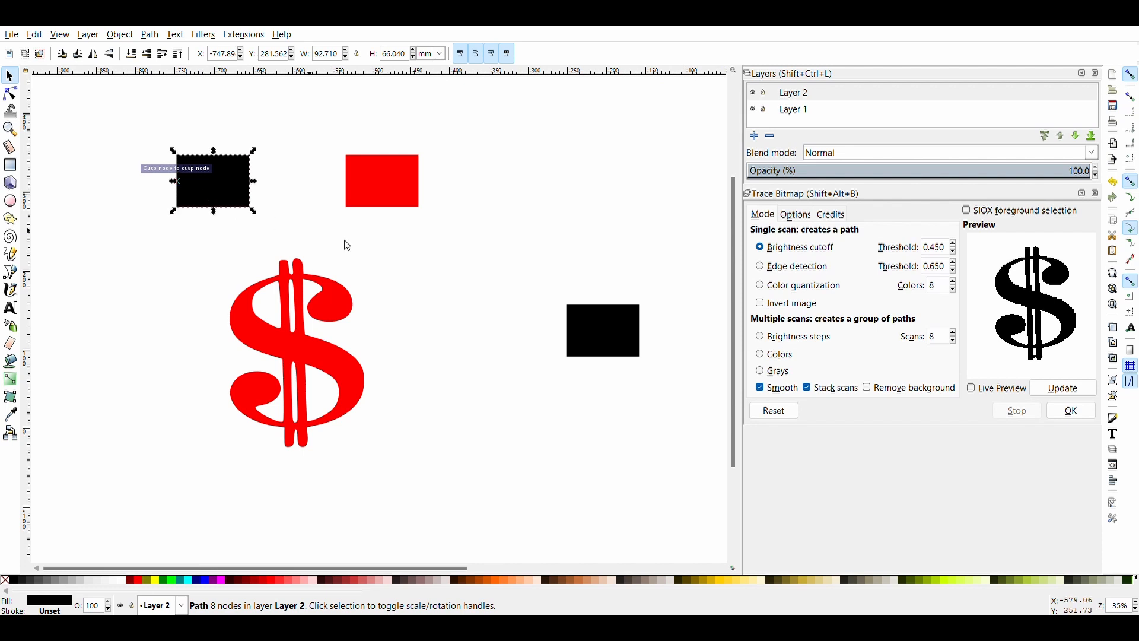
drag(617, 331, 396, 170)
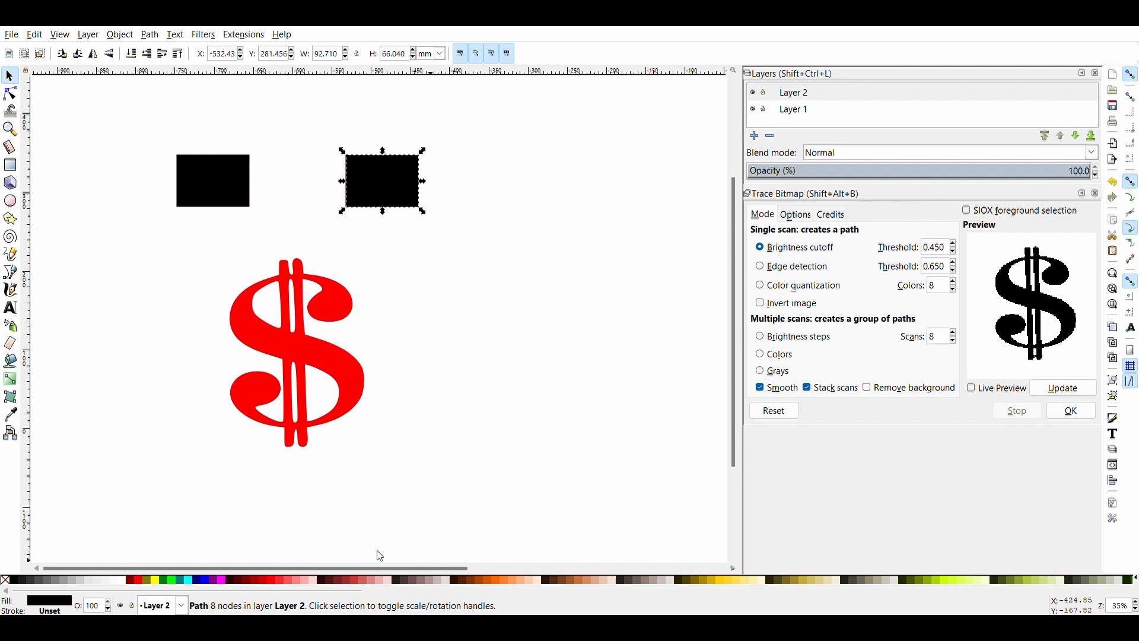
Copy the red dollar sign from Layer 1 and paste it into Layer 2, beside the original.
click(333, 368)
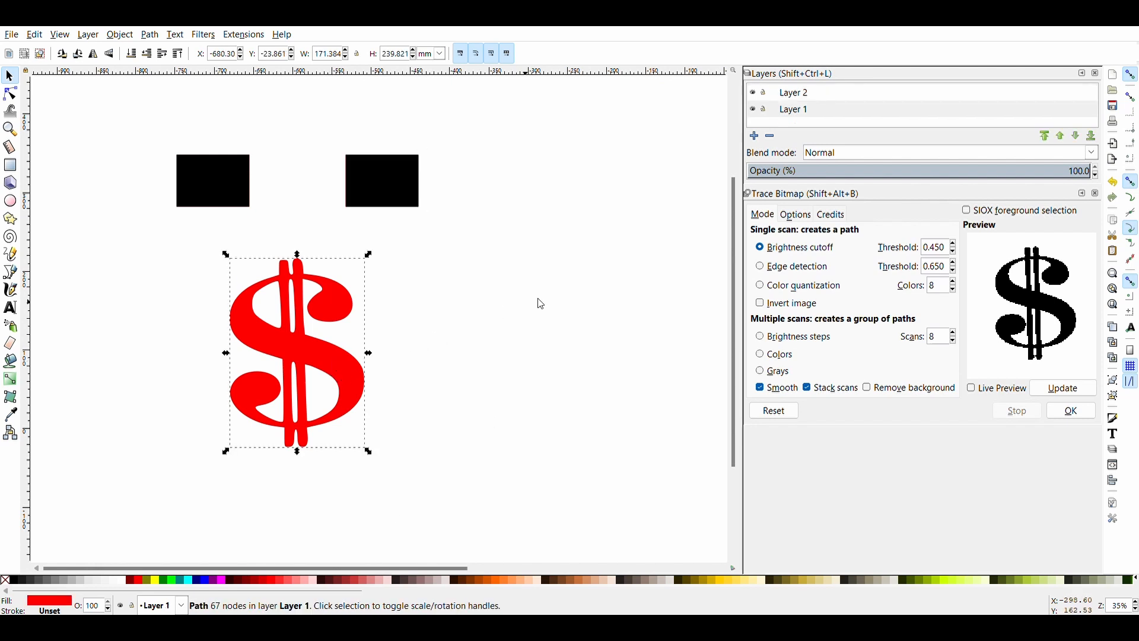
click(798, 93)
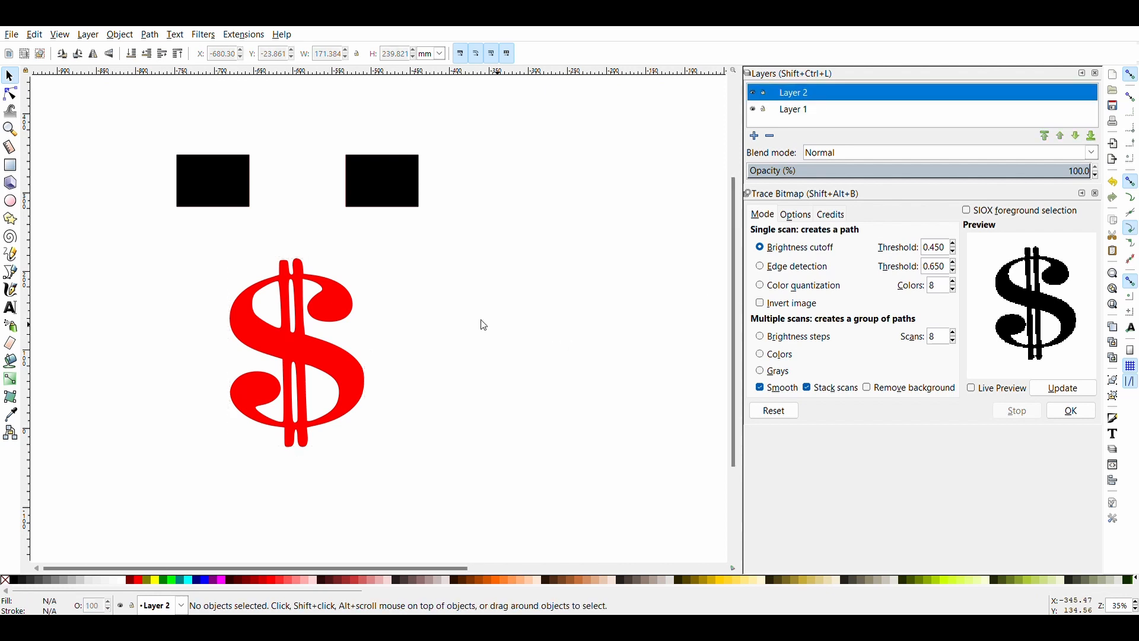
key(ctrl+v)
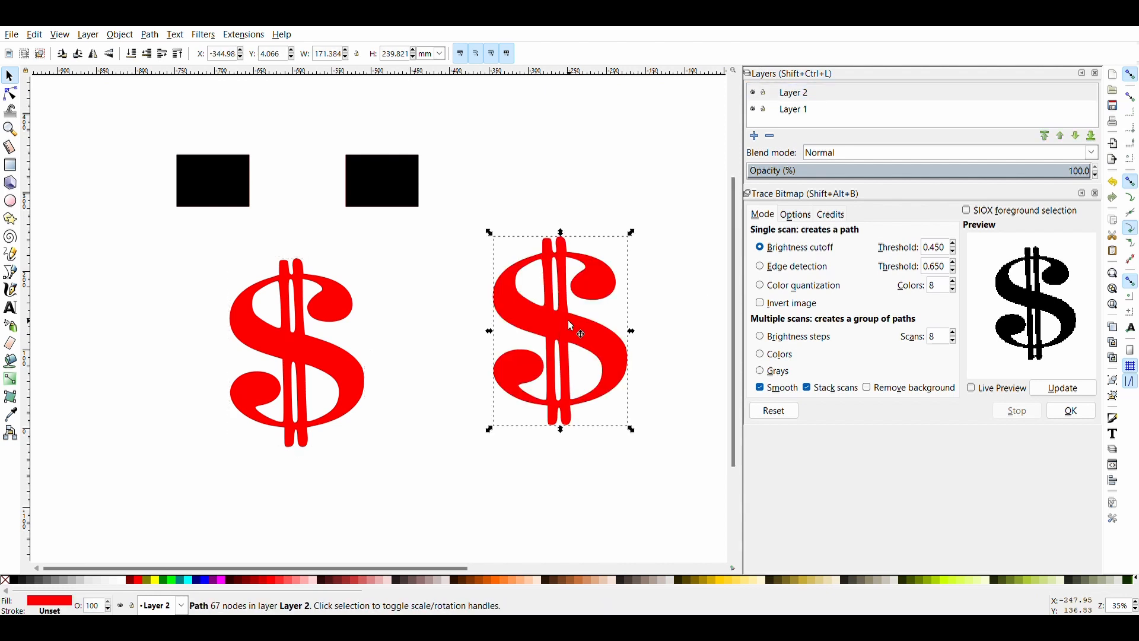
Apply a dynamic offset to the Layer 1 dollar sign and outset it by about 22 pt, filling its inner gaps.
click(287, 333)
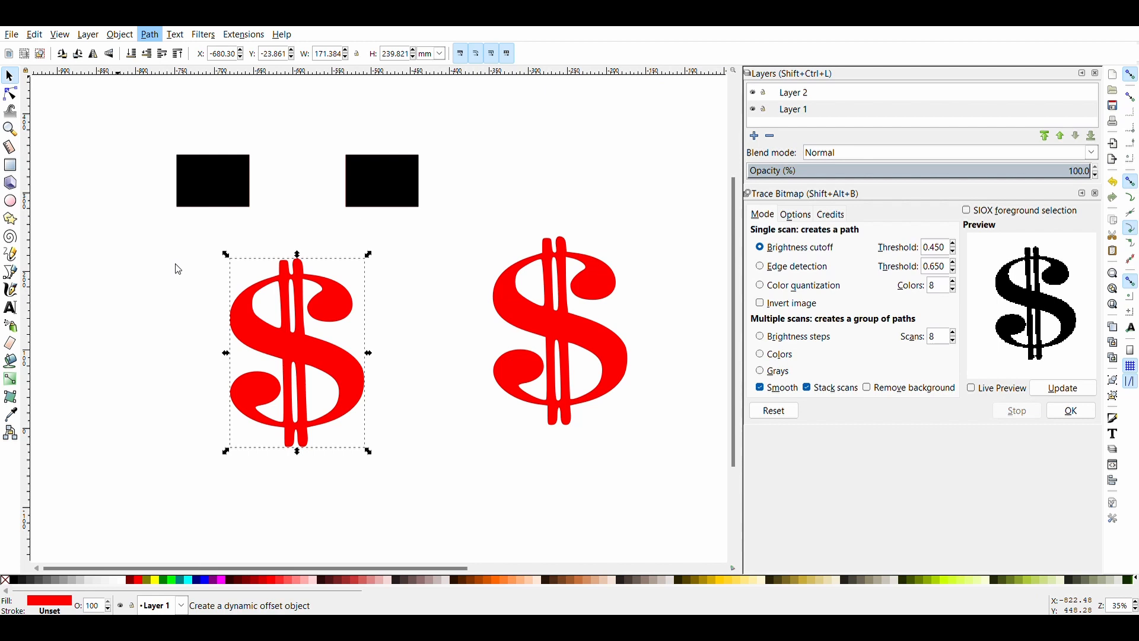
key(n)
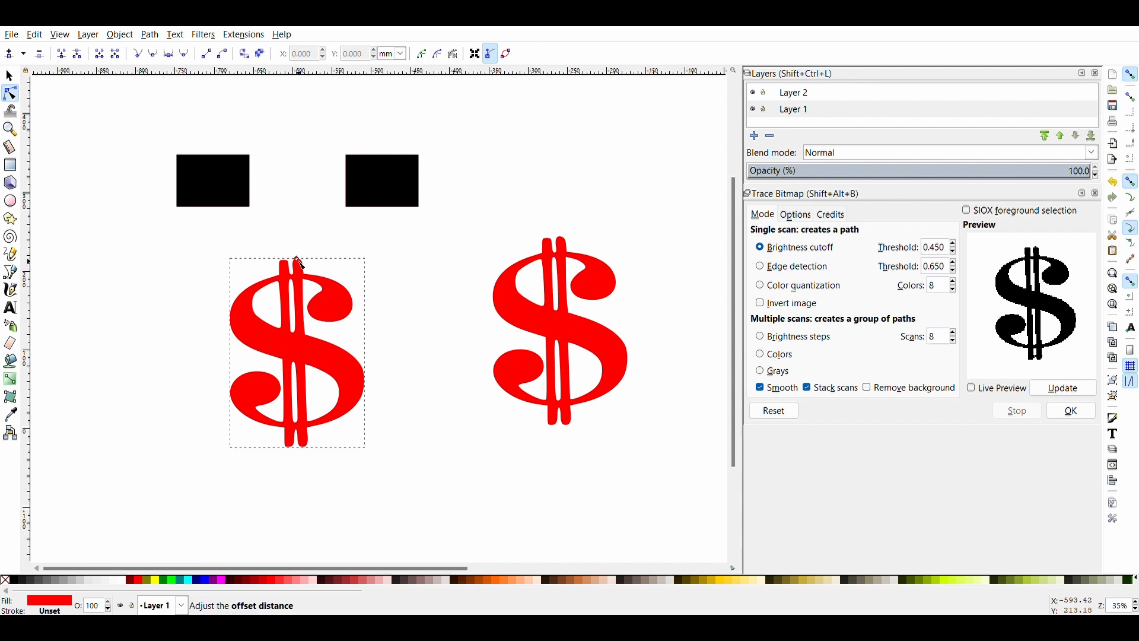
drag(297, 260, 298, 252)
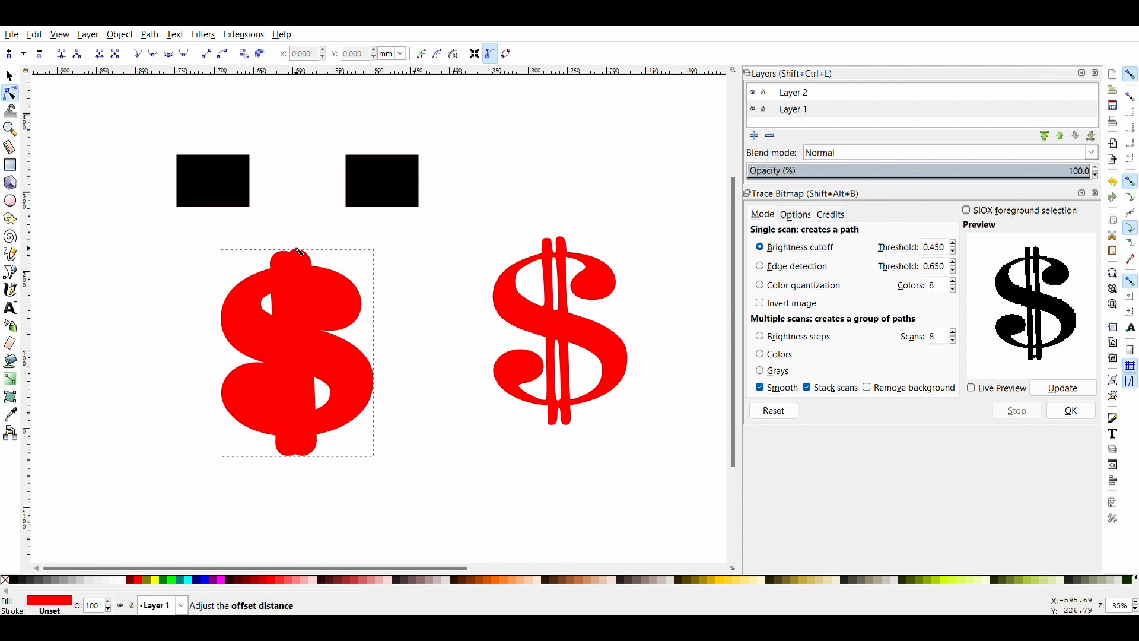
drag(297, 250, 297, 241)
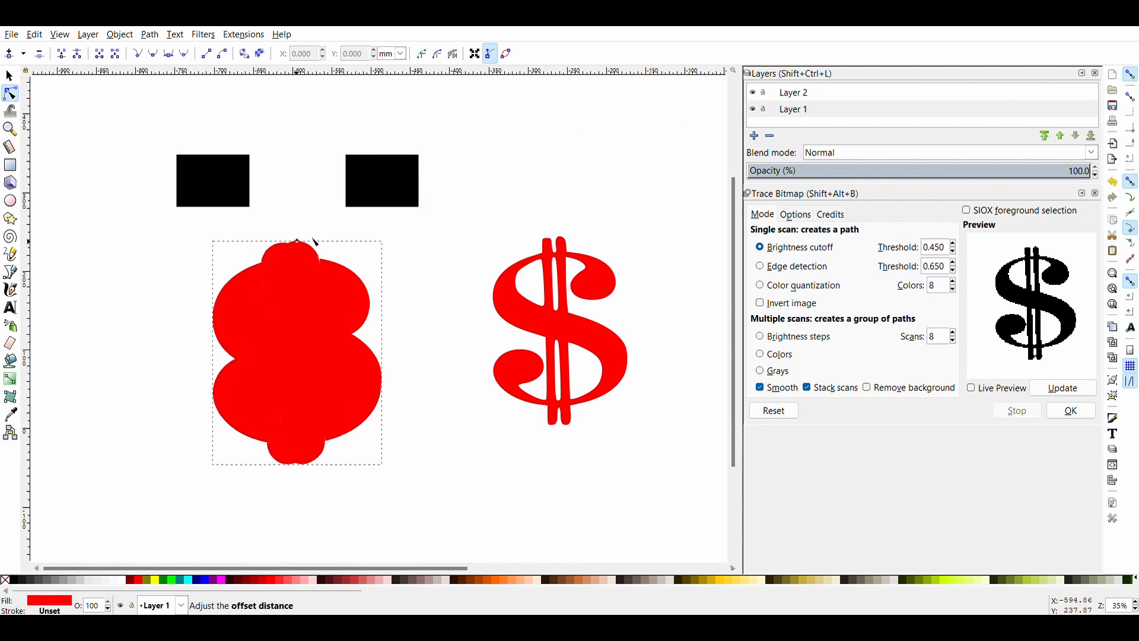
click(10, 76)
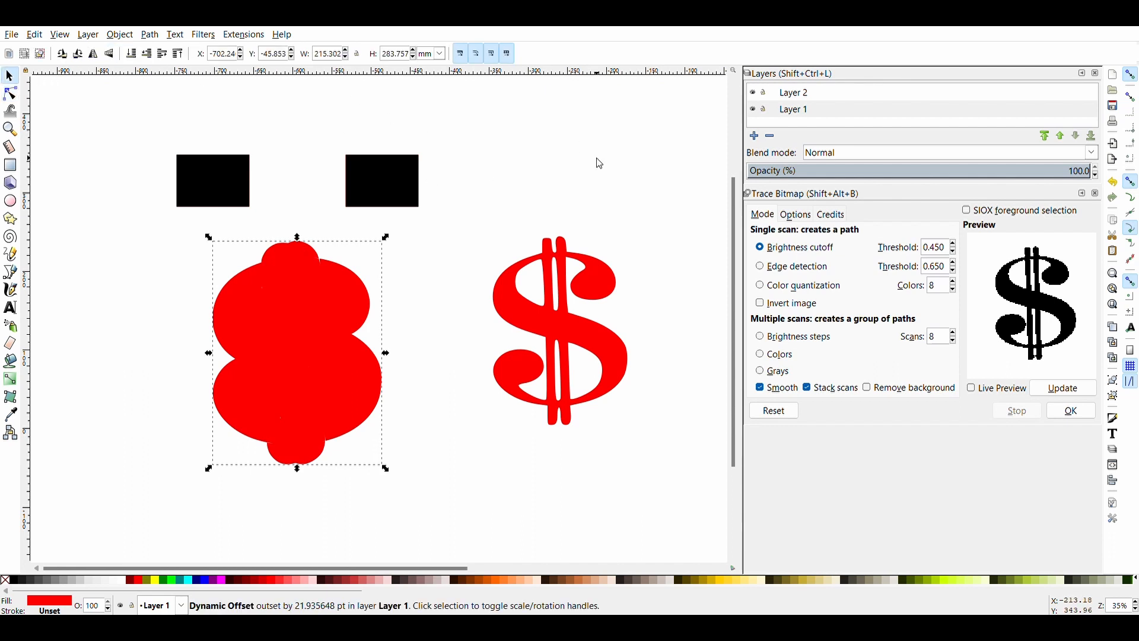
Fill the dollar sign copy on Layer 2 with black.
click(774, 95)
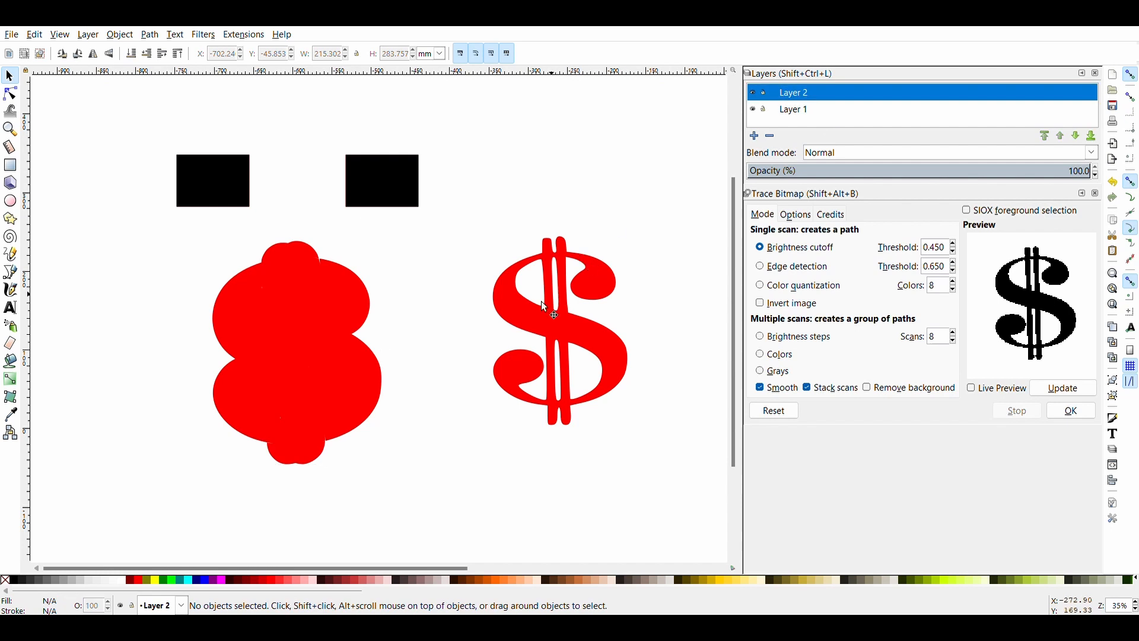
click(524, 306)
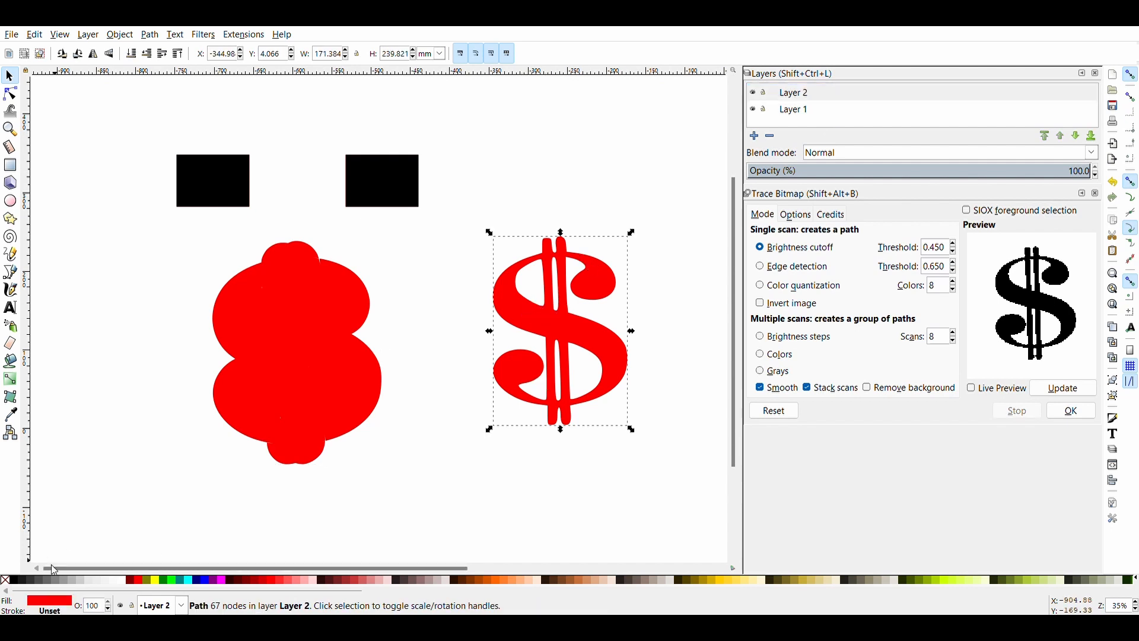
click(14, 580)
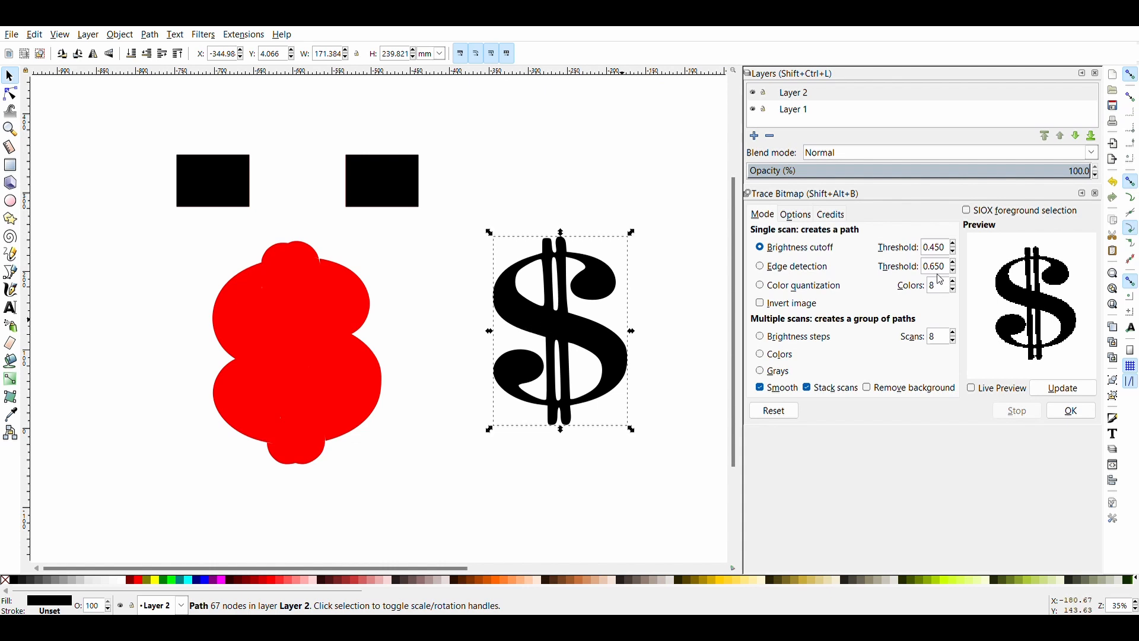
Disable snapping and place the black dollar sign roughly centered over the red outset shape.
click(1131, 73)
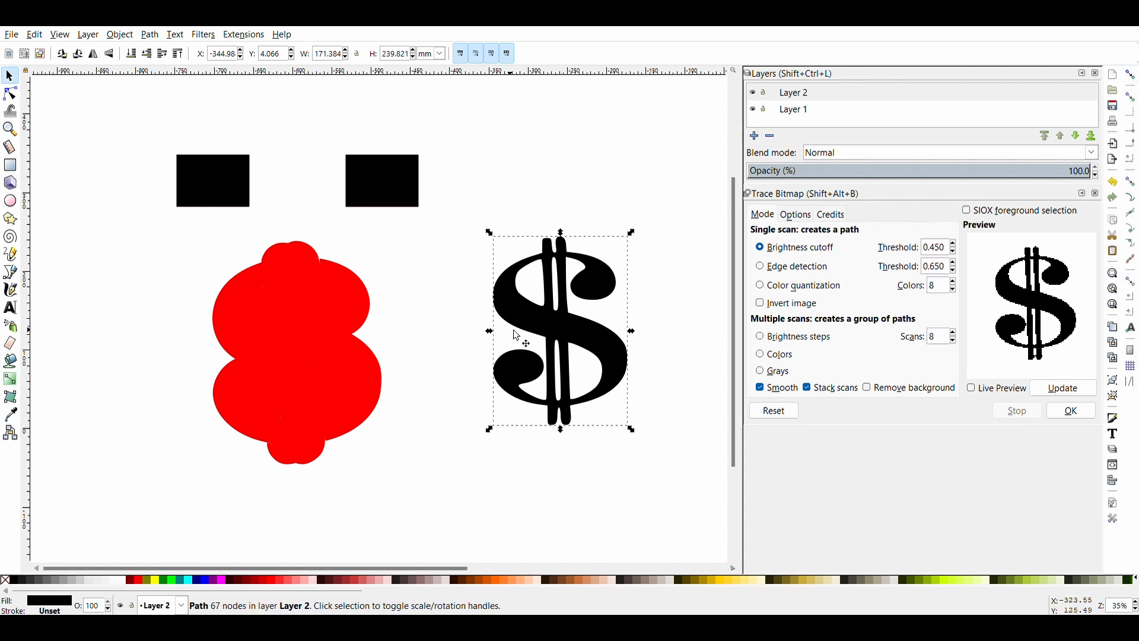
drag(553, 321, 287, 338)
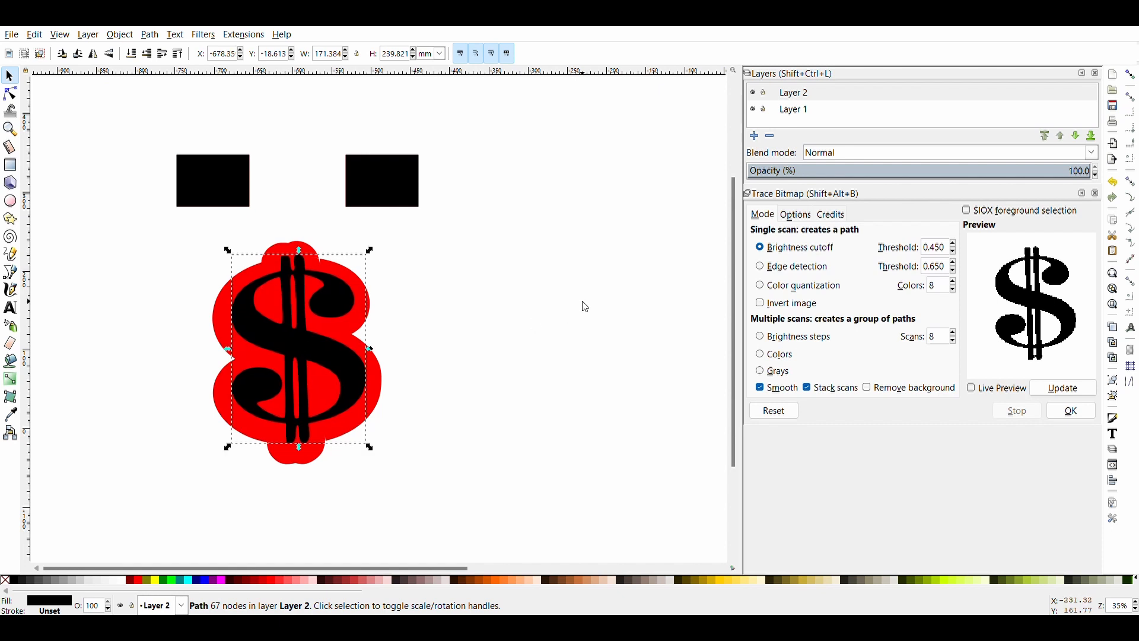
click(506, 298)
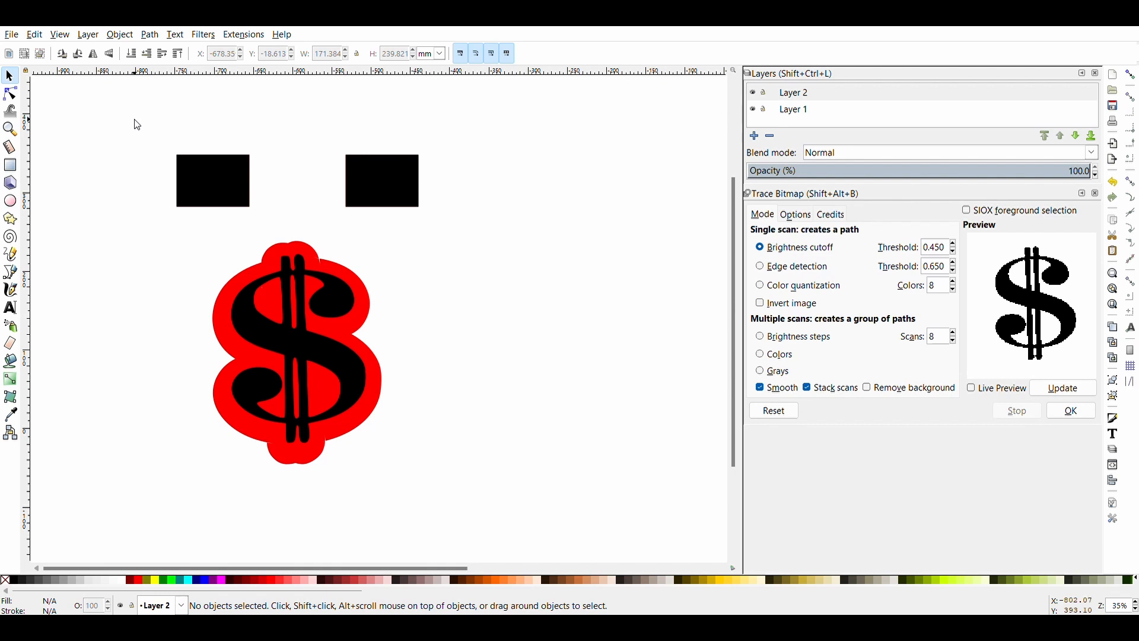
Scale all six objects together proportionally to about 187 by 238 mm and move them slightly closer to the page.
drag(123, 106, 522, 519)
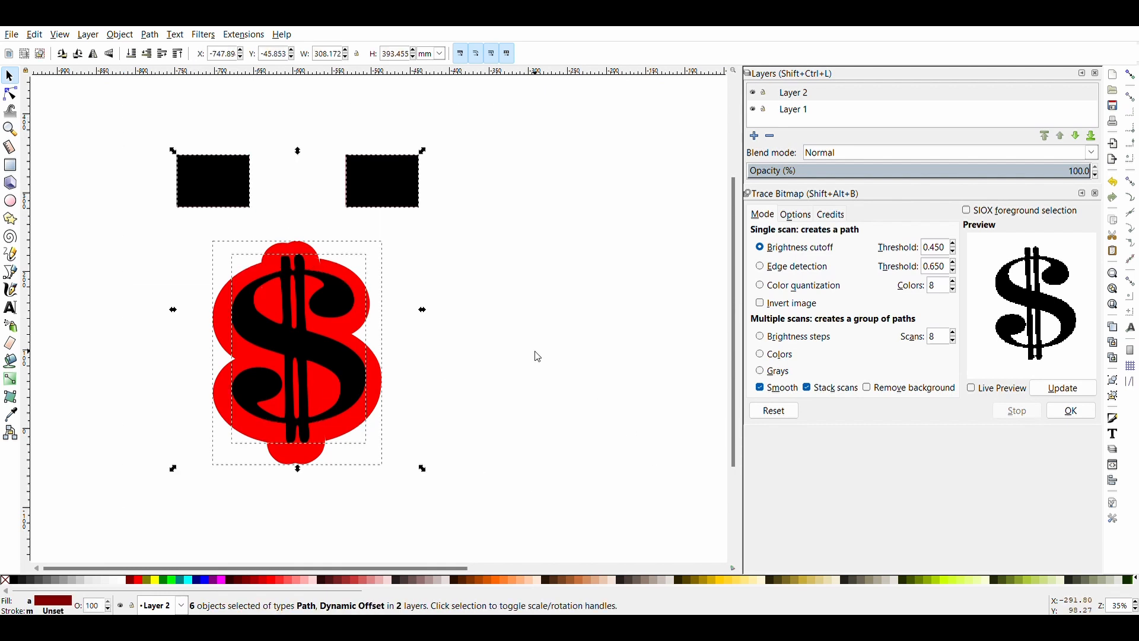
scroll(538, 357, down, 1)
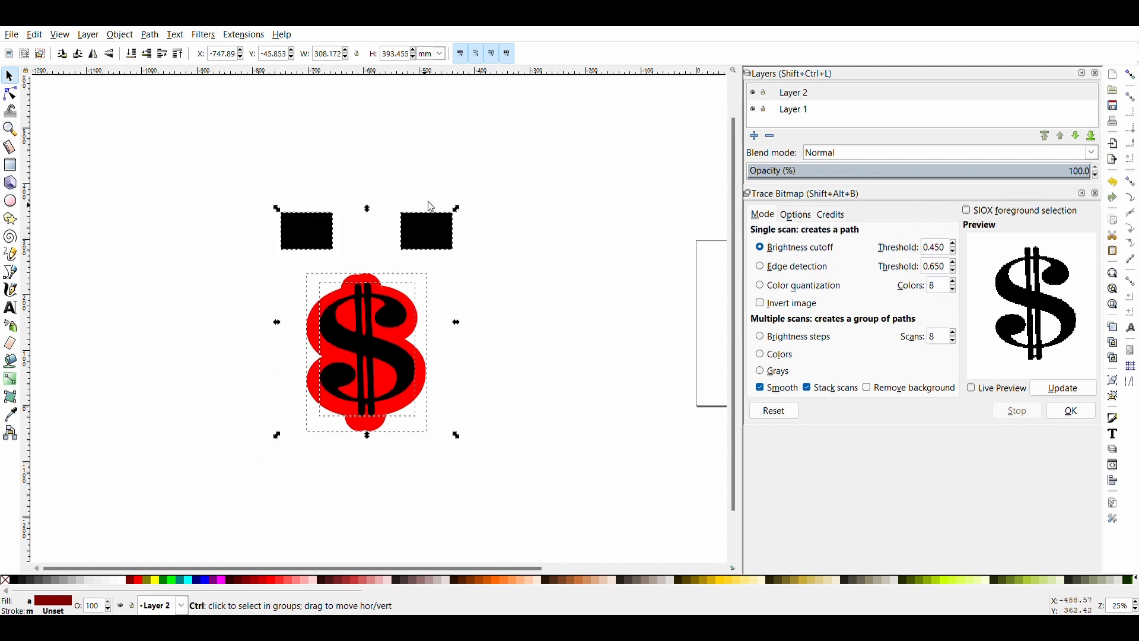
drag(458, 212, 390, 296)
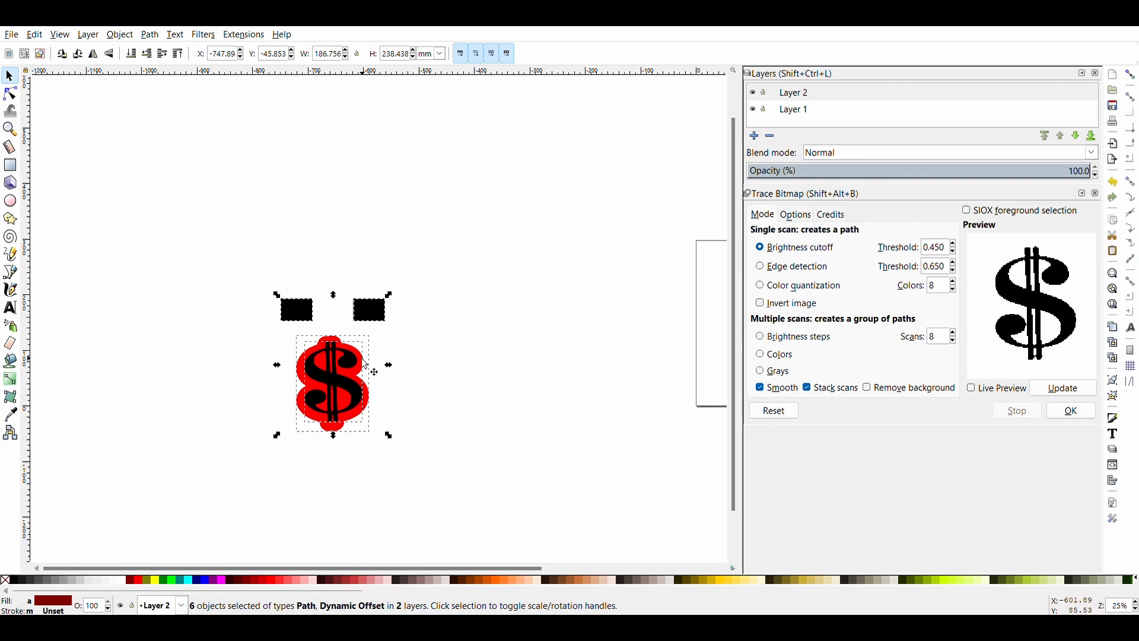
drag(351, 369, 397, 338)
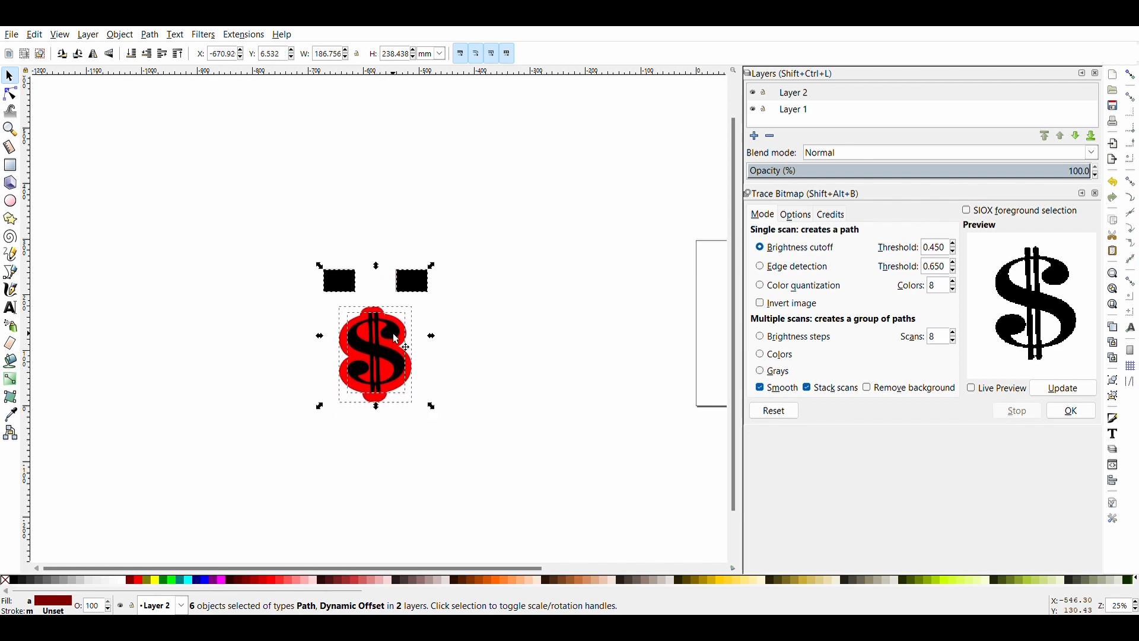
click(582, 369)
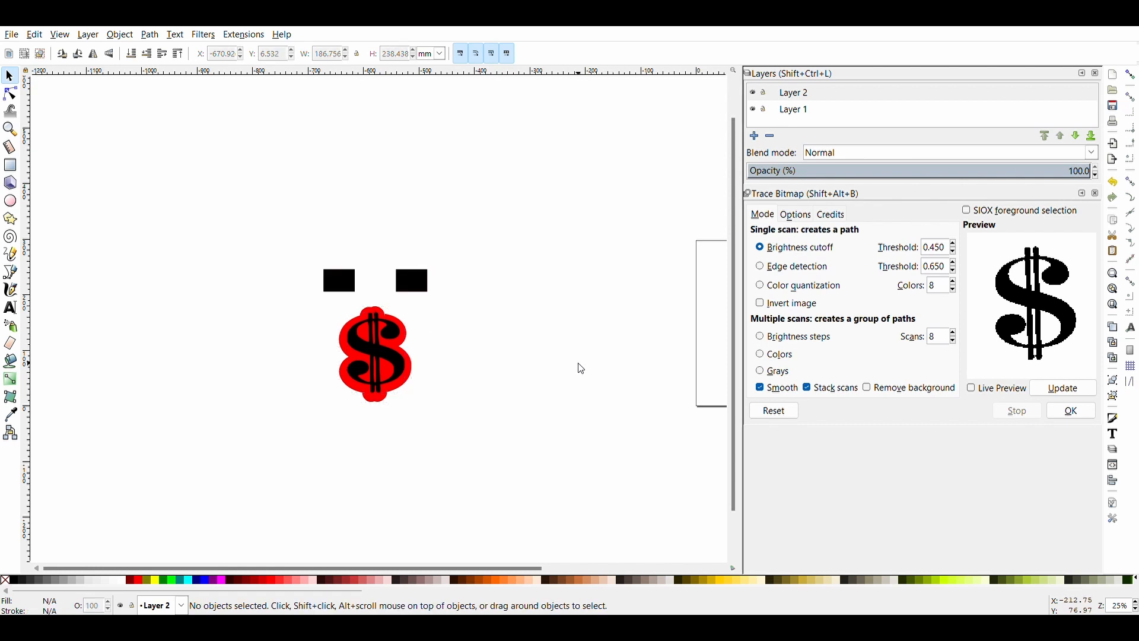